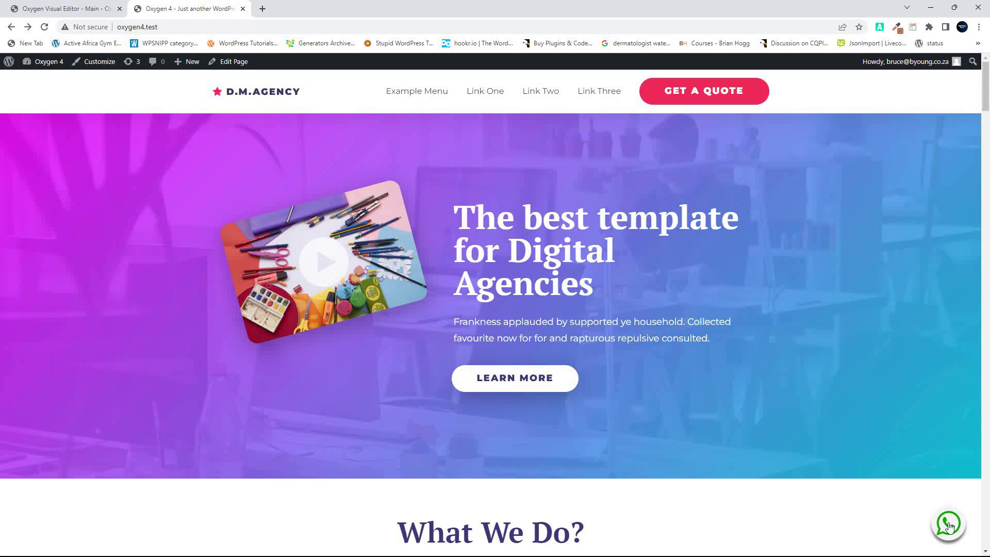
# Test the existing WhatsApp chat link on the live site, then close the desktop app and share page
pyautogui.scroll(-5, 952, 529)
pyautogui.scroll(-10, 952, 529)
pyautogui.scroll(15, 952, 532)
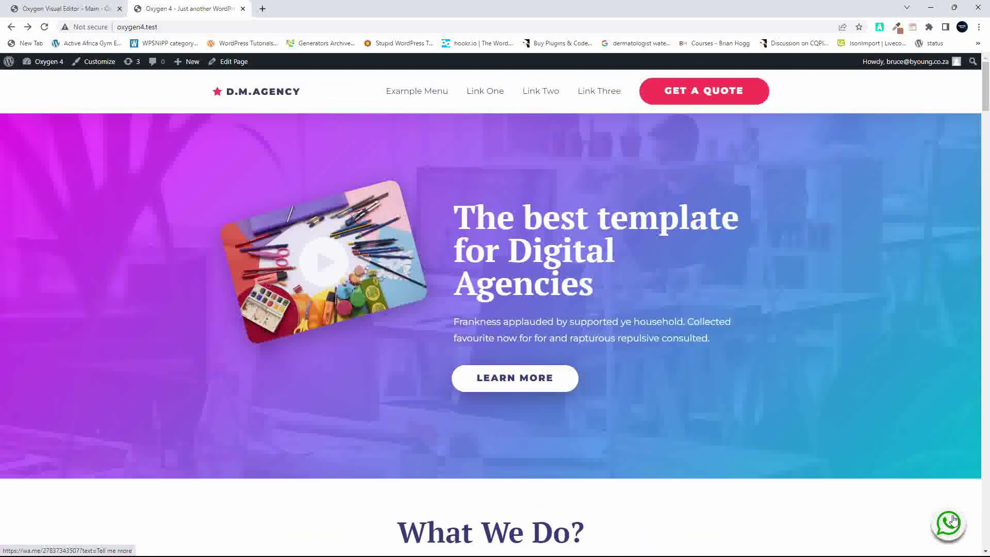
pyautogui.click(952, 526)
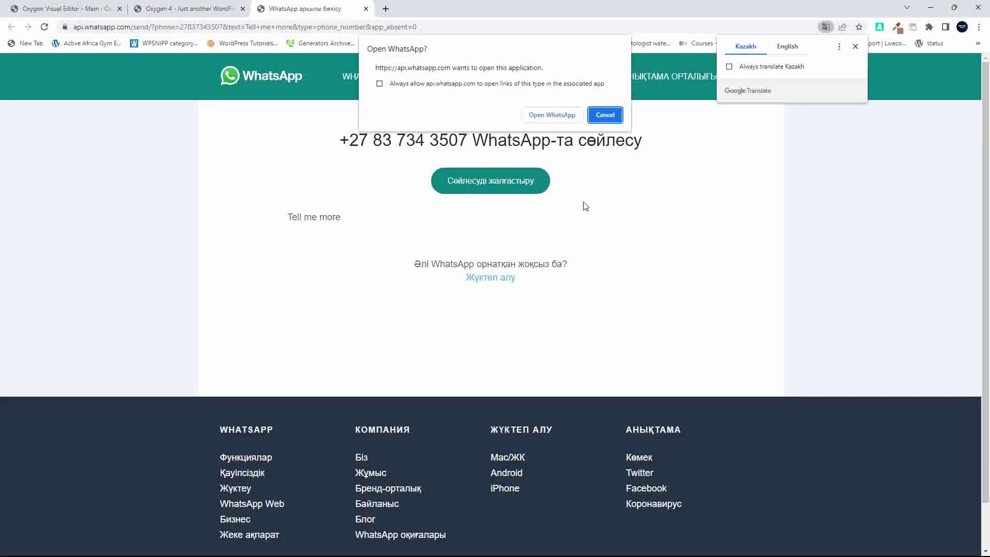
pyautogui.click(789, 47)
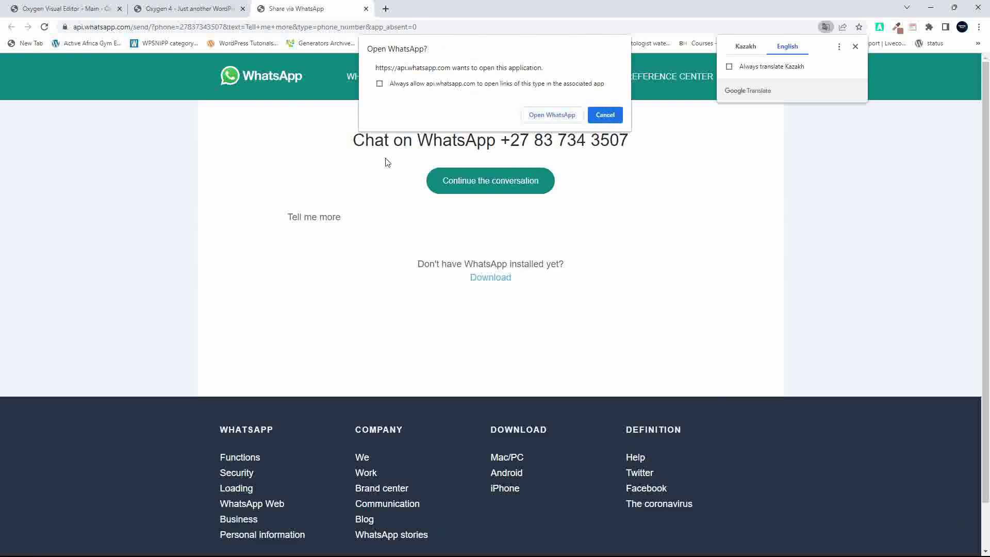
pyautogui.click(552, 115)
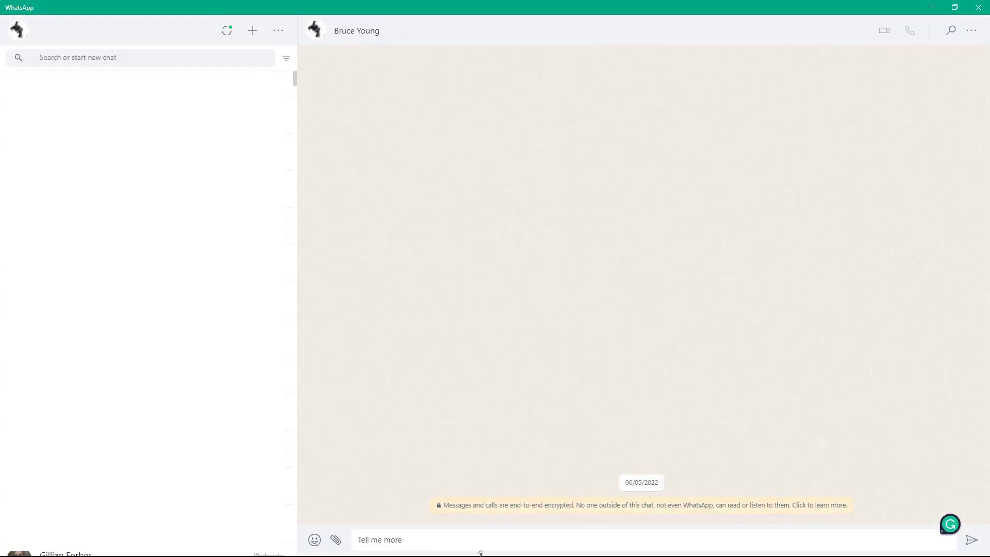
pyautogui.click(981, 12)
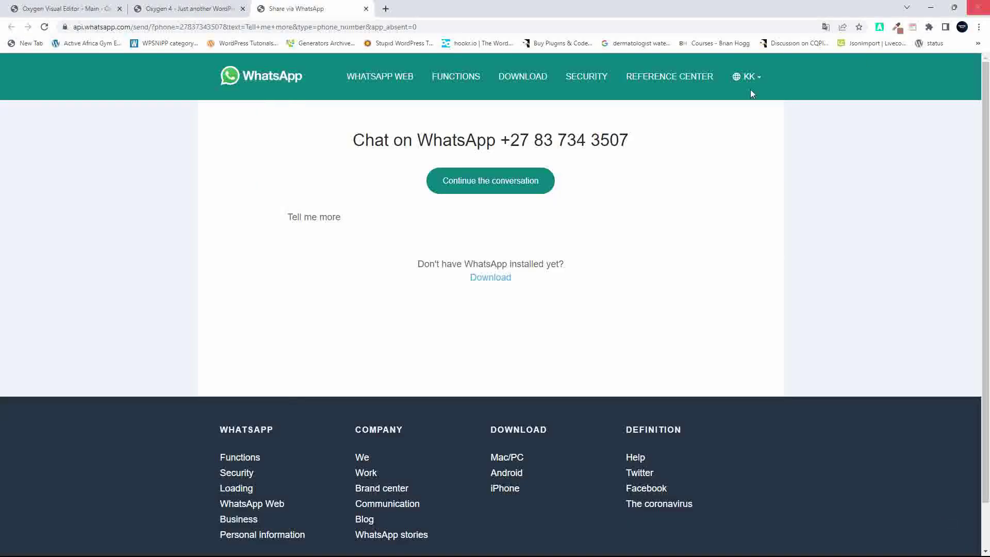
pyautogui.click(367, 9)
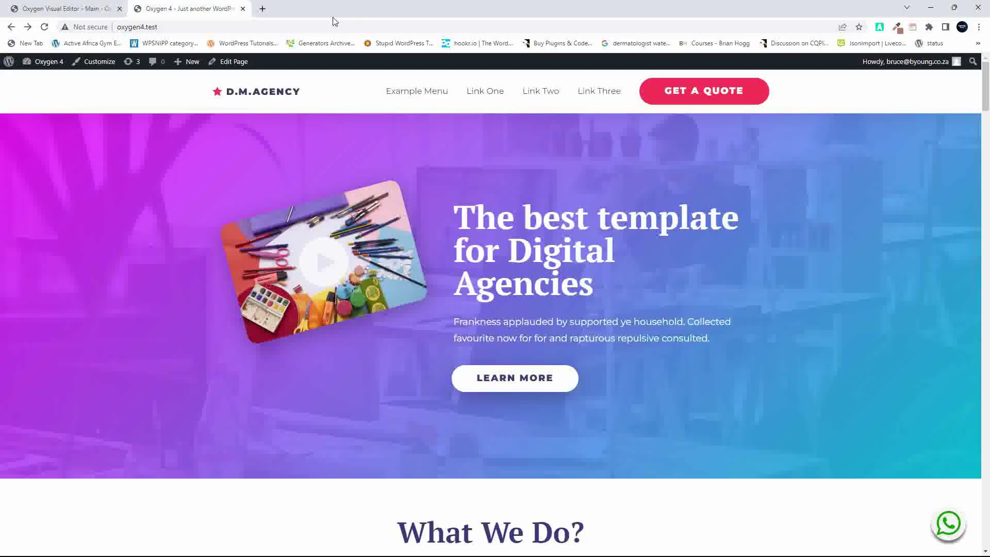
# Delete the old WhatsApp Div (#108) from the footer and save the Main template
pyautogui.click(77, 9)
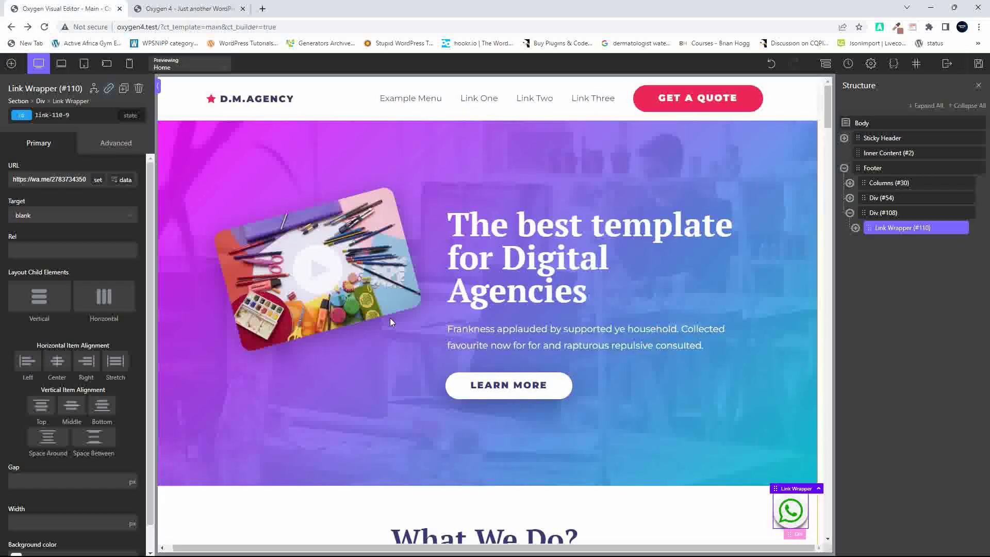
pyautogui.click(880, 213)
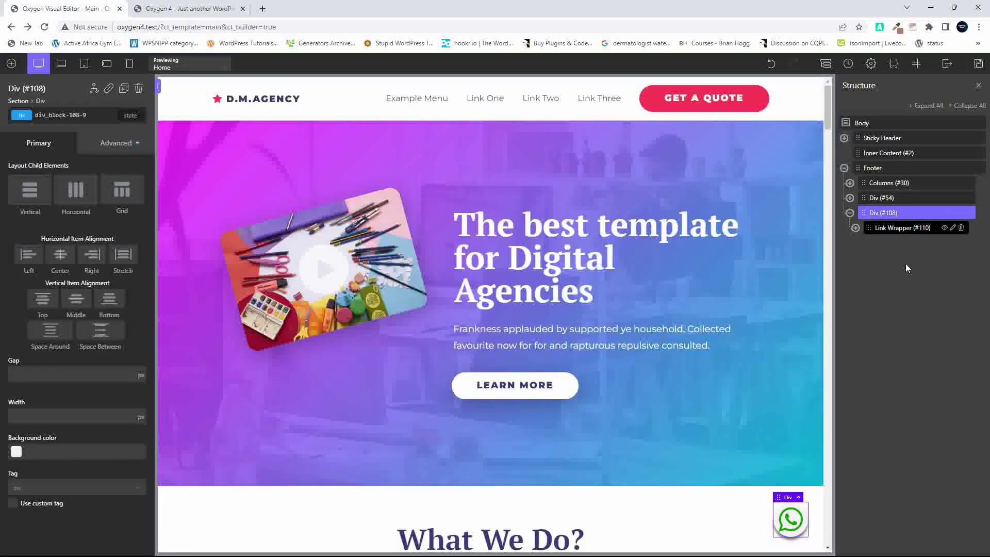
pyautogui.click(970, 213)
pyautogui.click(979, 64)
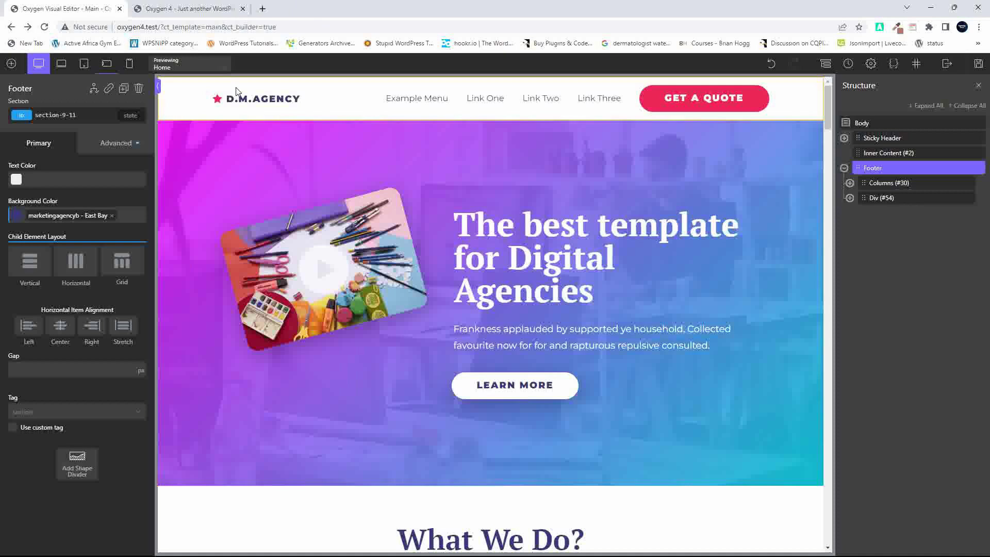
pyautogui.doubleClick(219, 27)
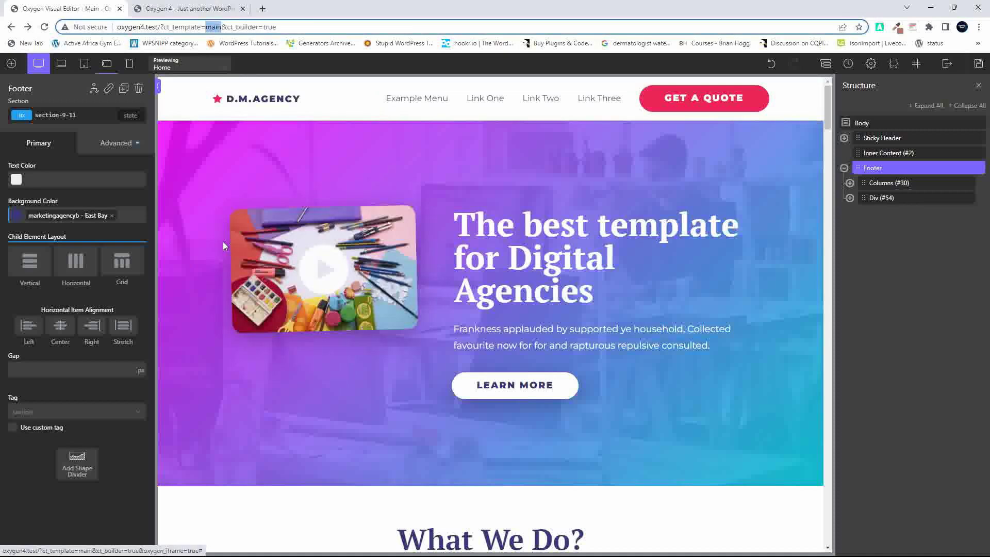
pyautogui.scroll(-10, 516, 346)
pyautogui.scroll(7, 516, 338)
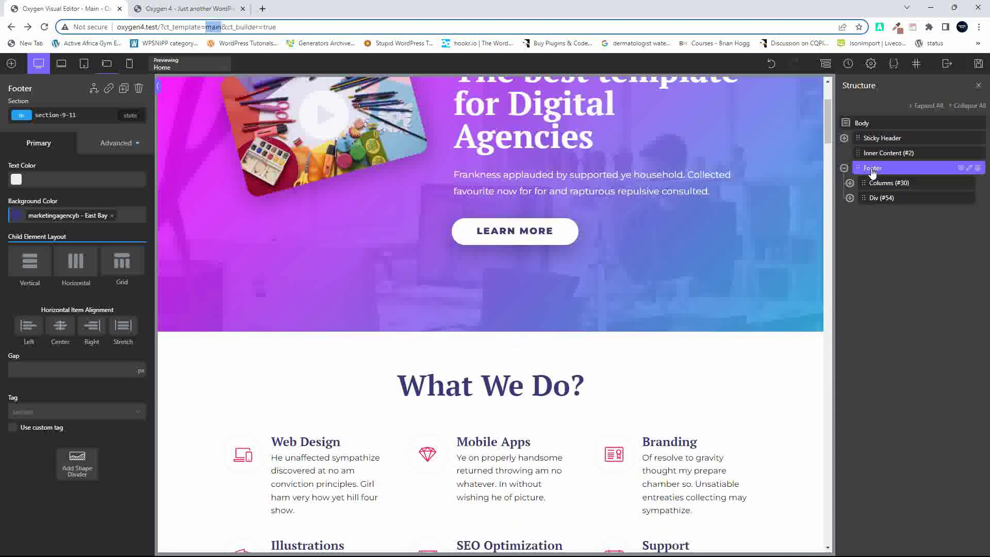
# Add a Div (#111) to the footer with fixed position, Right 30 and Bottom 30
pyautogui.click(11, 63)
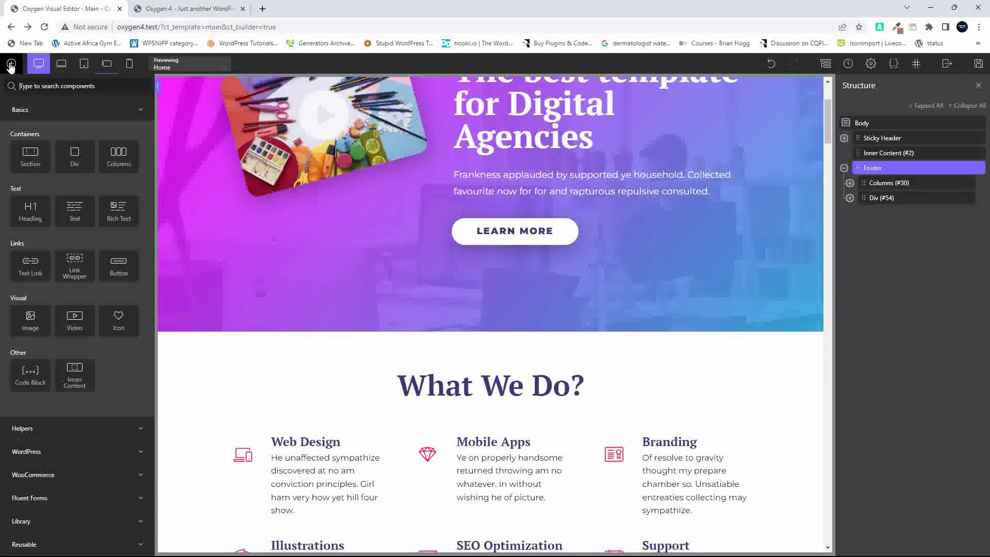
pyautogui.click(69, 153)
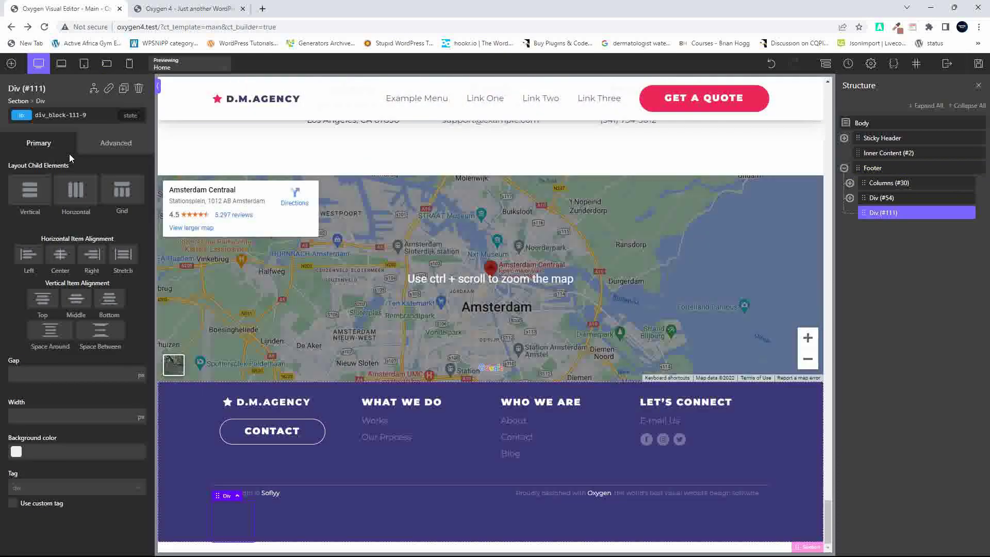
pyautogui.click(101, 149)
pyautogui.click(77, 233)
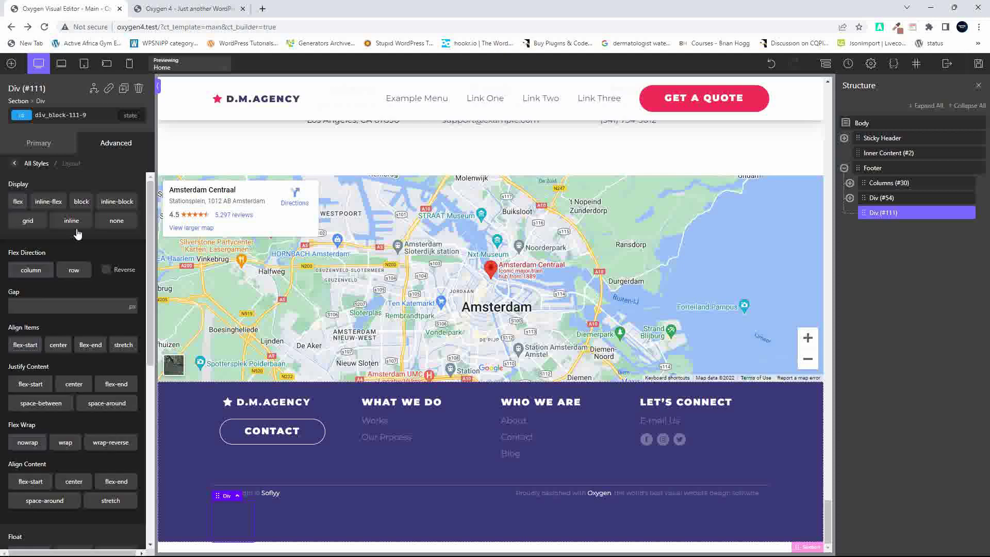
pyautogui.scroll(-7, 116, 498)
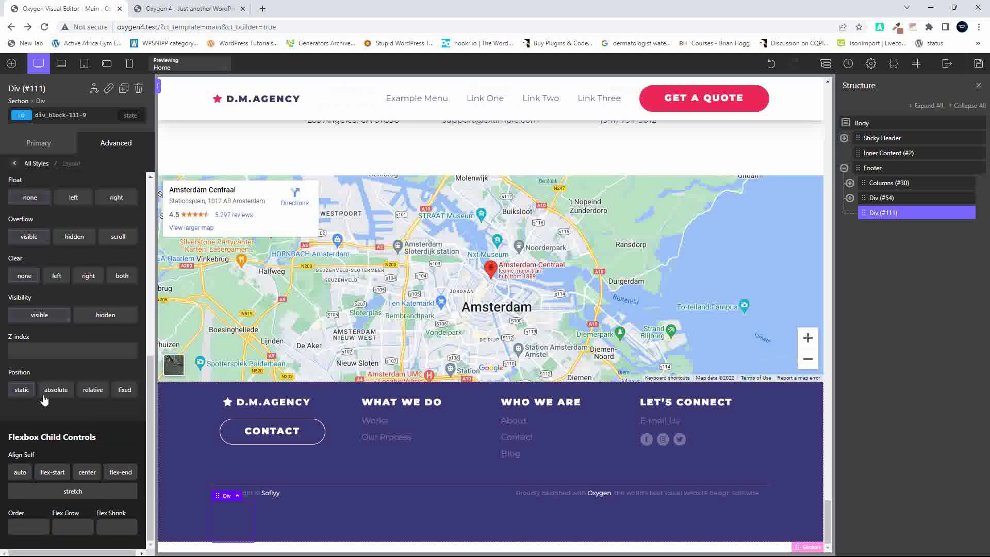
pyautogui.click(124, 389)
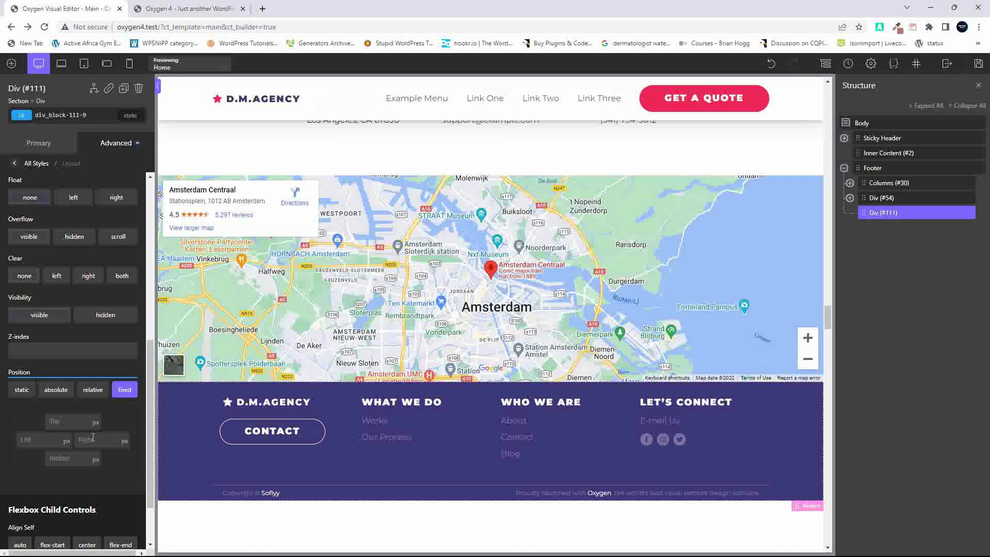
pyautogui.click(114, 441)
pyautogui.write('30')
pyautogui.click(75, 458)
pyautogui.write('30')
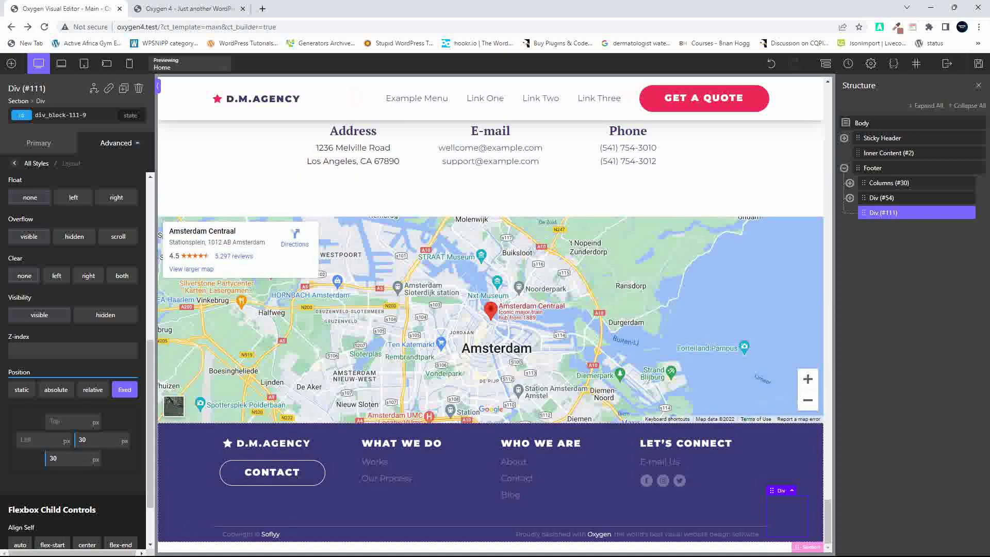
pyautogui.click(11, 63)
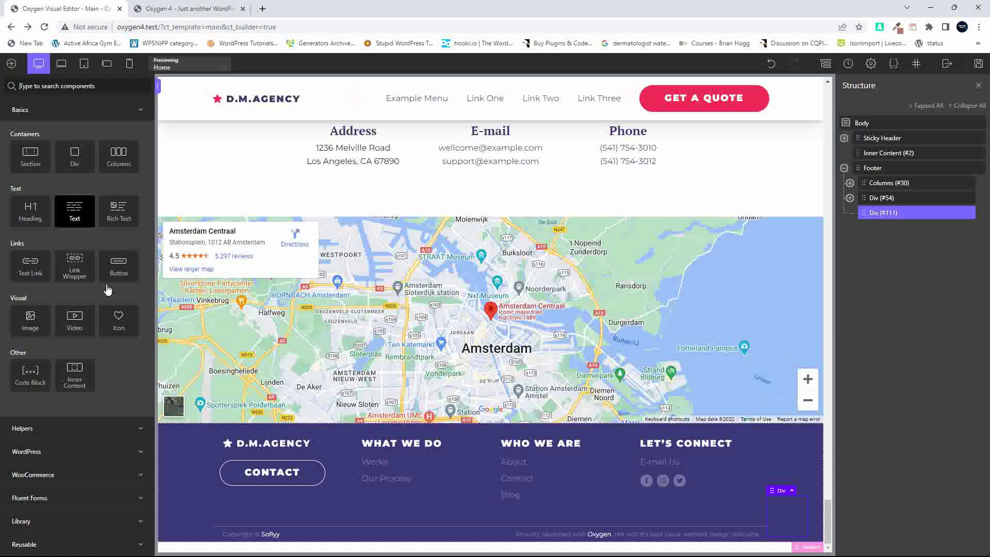
# Insert the Font Awesome WhatsApp icon into the fixed Div, Solid style, 5 px space around it
pyautogui.click(119, 319)
pyautogui.click(35, 333)
pyautogui.write('whatsapp')
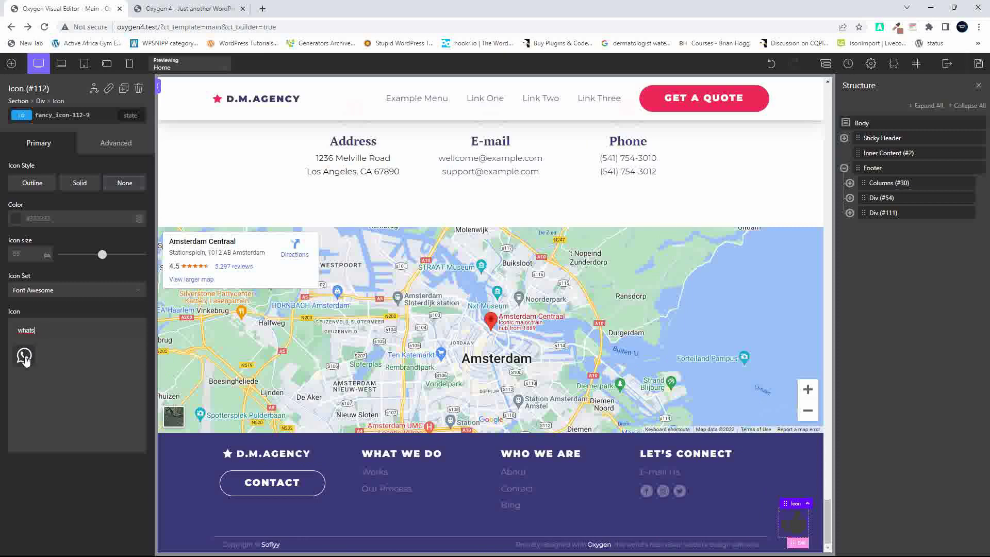
pyautogui.click(24, 356)
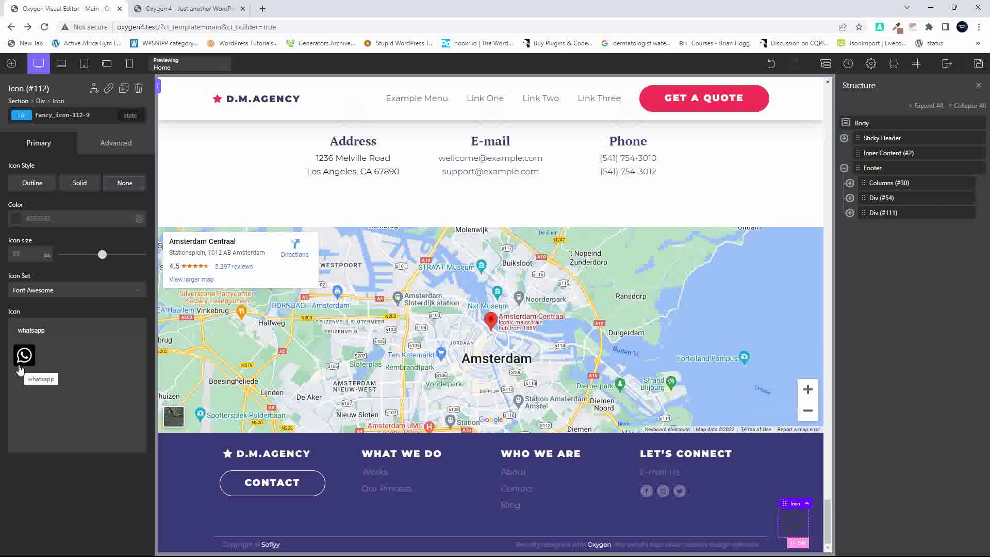
pyautogui.click(73, 186)
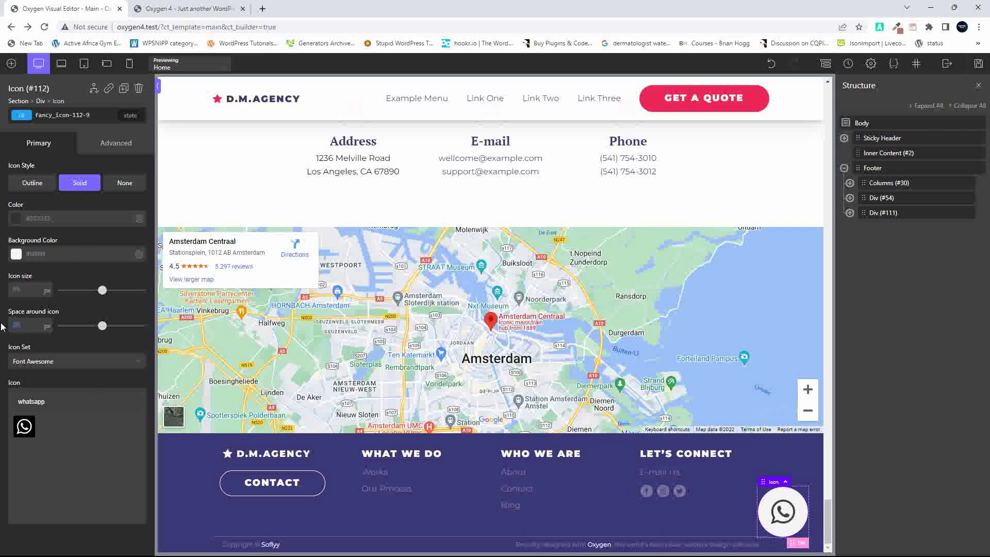
pyautogui.write('5')
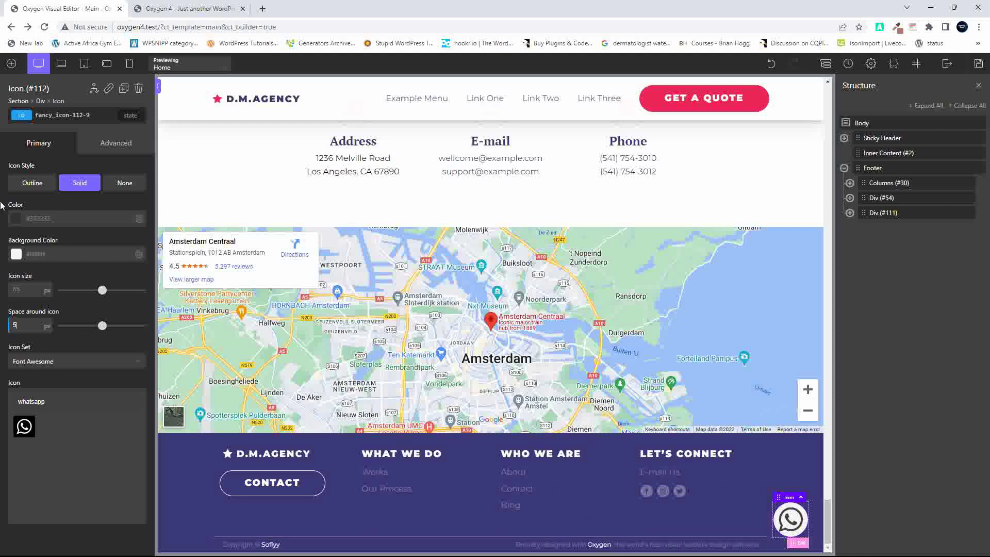
pyautogui.click(17, 220)
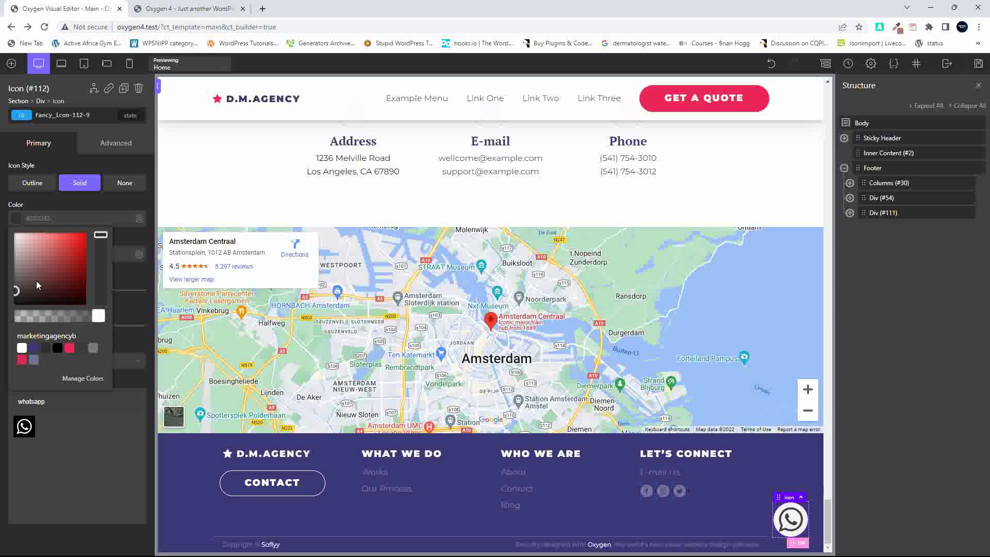
# Colour the WhatsApp icon green (#10c100) and save
pyautogui.click(83, 250)
pyautogui.moveTo(100, 234); pyautogui.dragTo(107, 261)
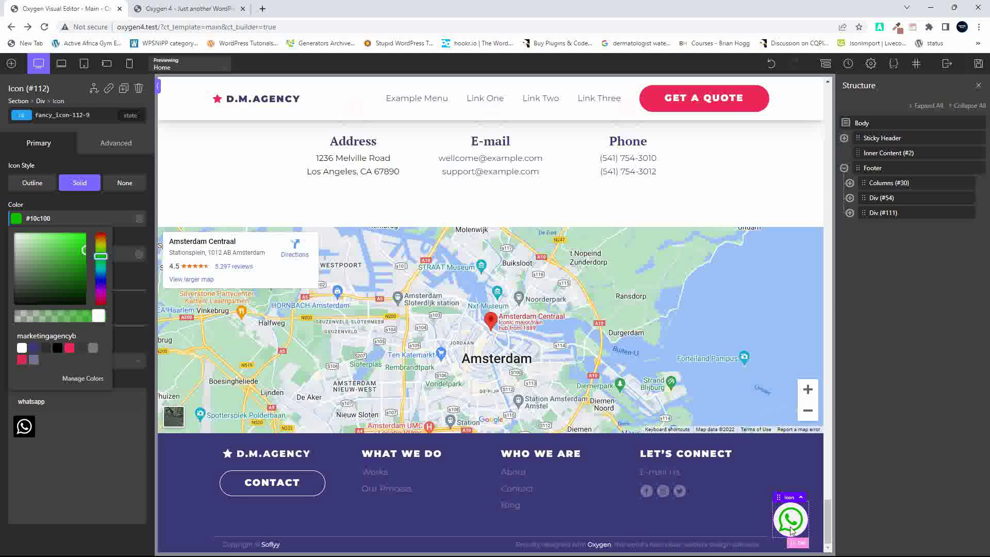
pyautogui.scroll(-2, 805, 361)
pyautogui.click(979, 63)
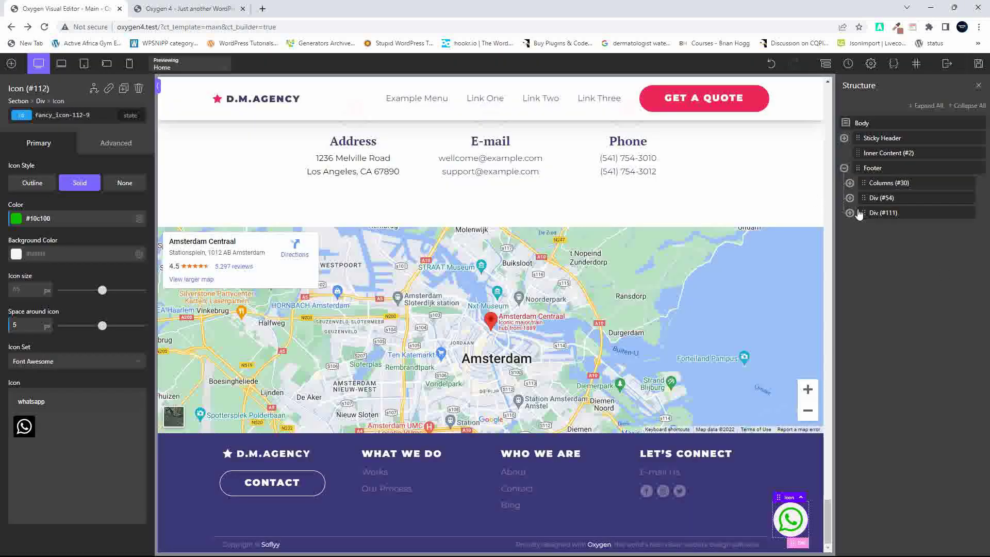
# Rename Div (#111) to 'WhatsApp' in the Structure panel
pyautogui.click(850, 213)
pyautogui.click(884, 213)
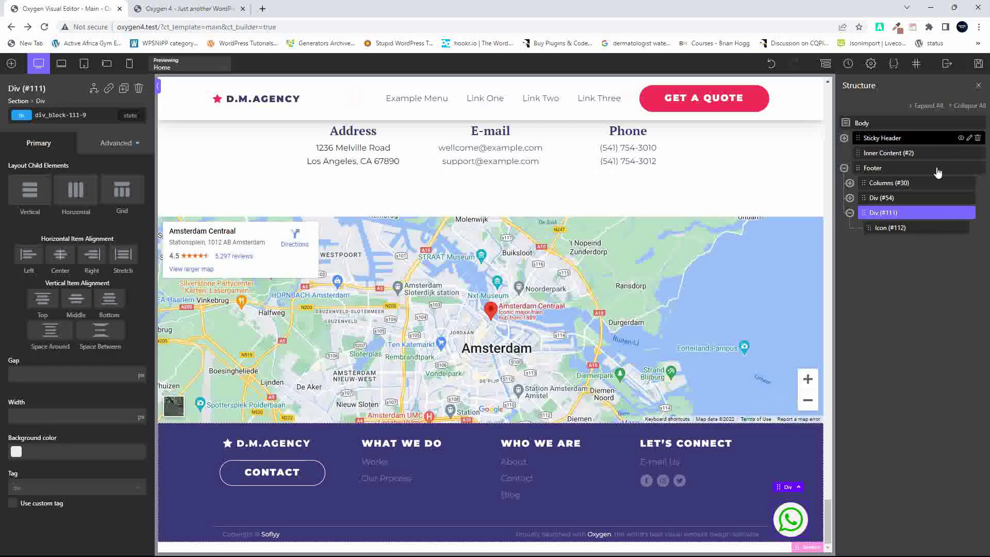
pyautogui.click(961, 214)
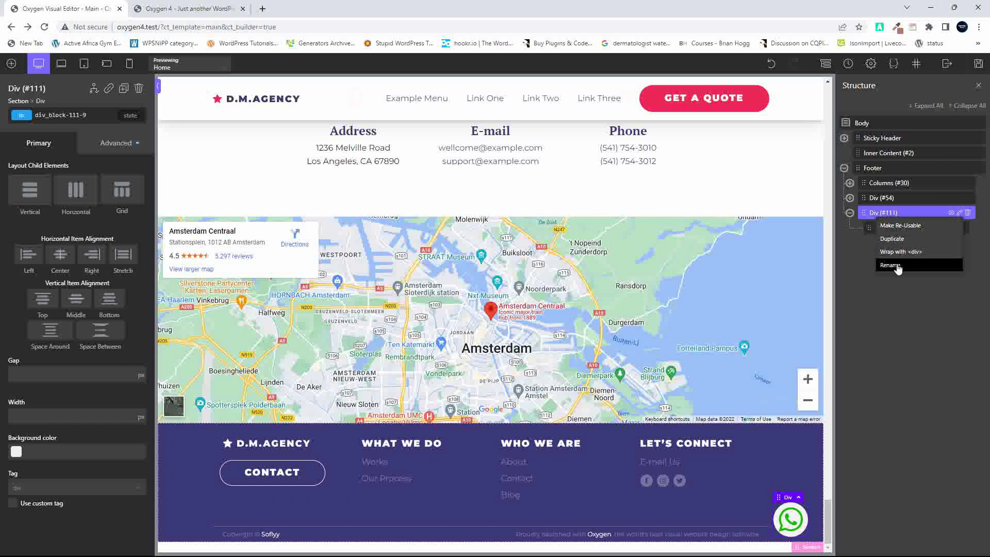
pyautogui.click(894, 248)
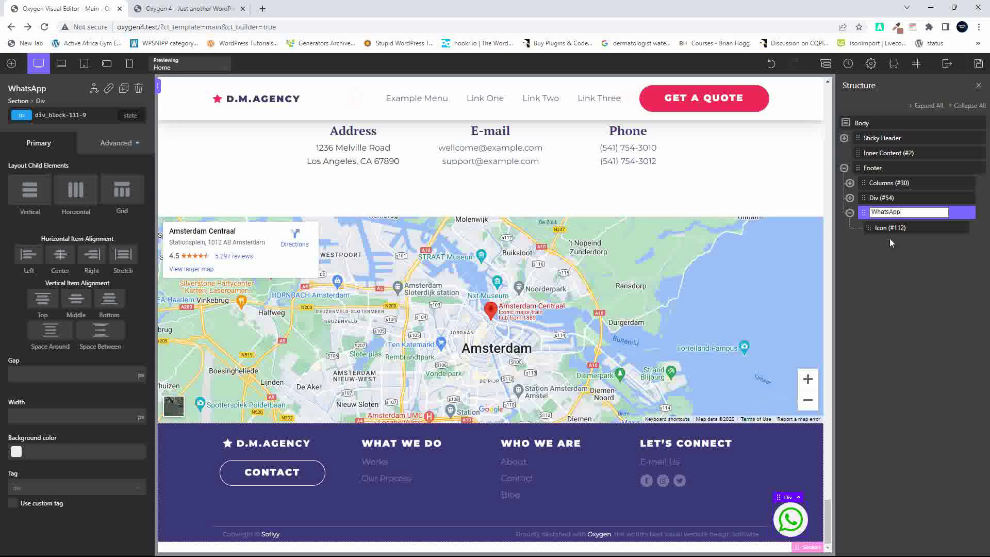
pyautogui.write('WhatsApp')
pyautogui.press('Return')
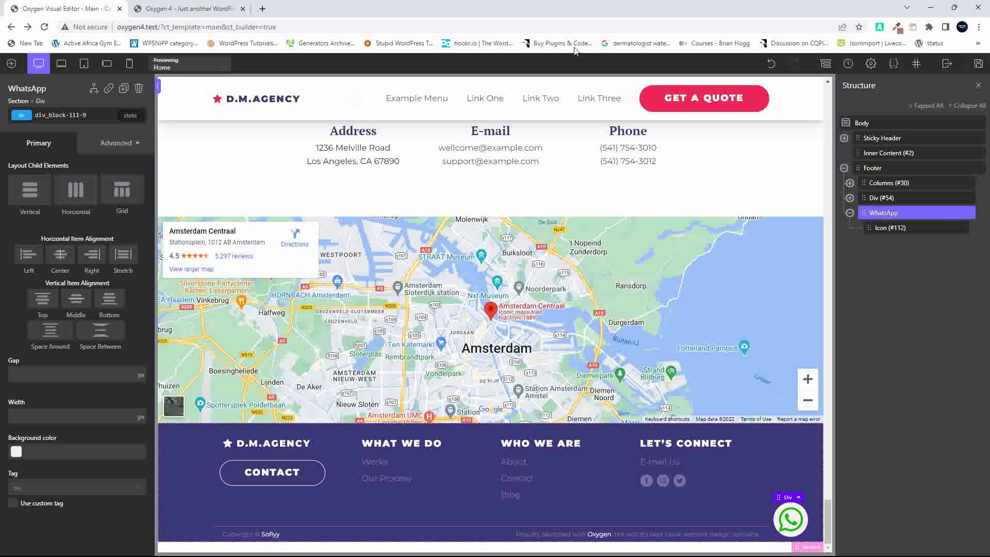
# Search Google for 'whats app url' in a new tab
pyautogui.click(263, 9)
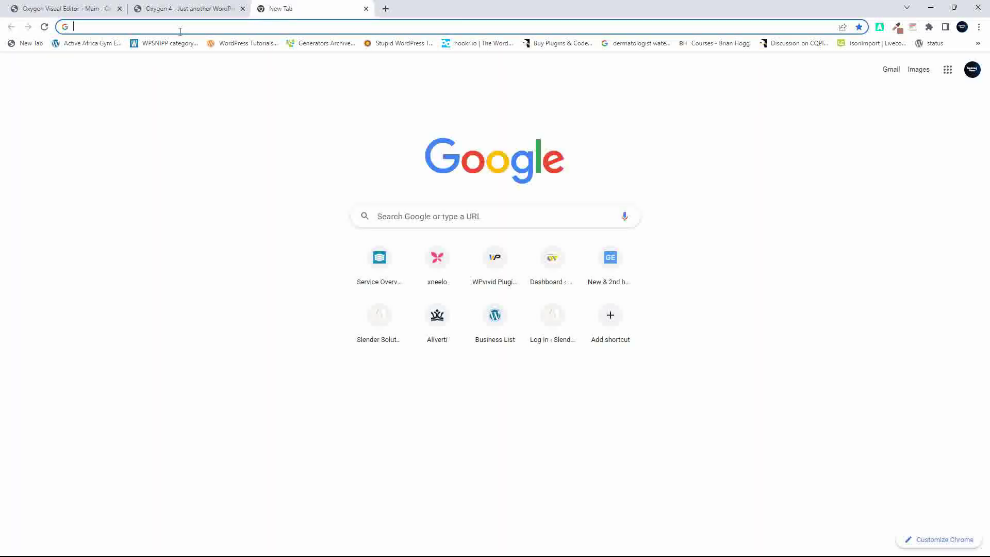
pyautogui.write('what')
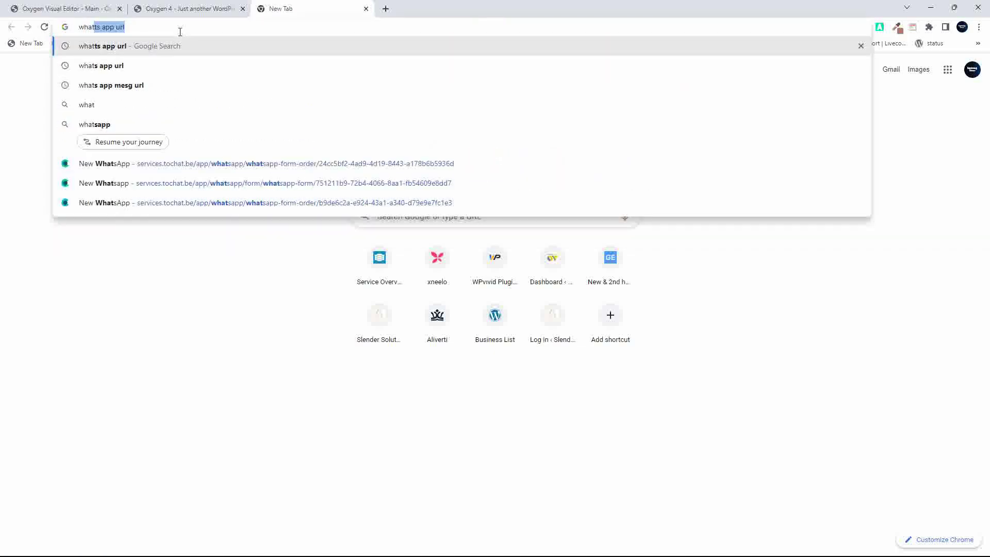
pyautogui.write('s app url')
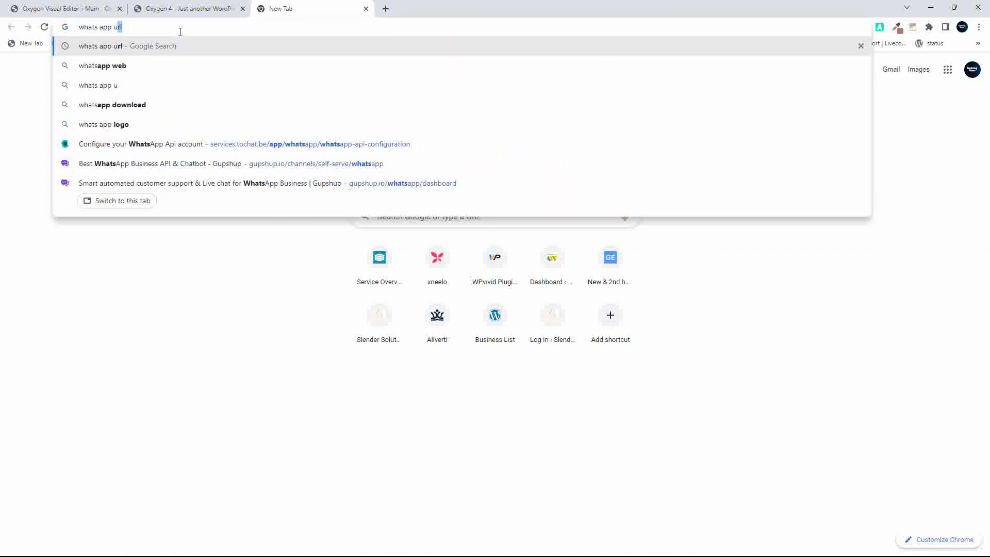
pyautogui.press('Return')
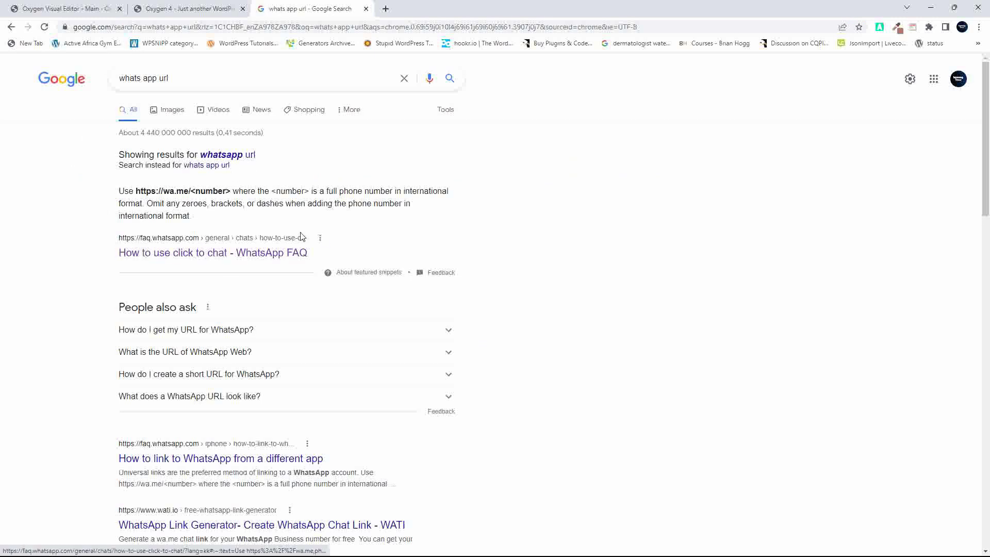
# Open the WhatsApp click-to-chat FAQ and sample the Chat on WhatsApp button green with ColorZilla
pyautogui.click(184, 258)
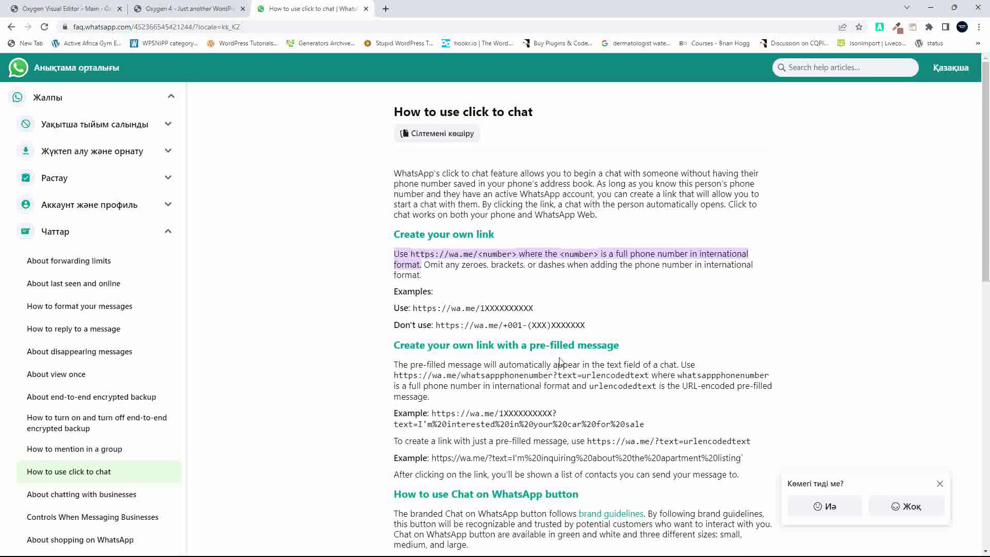
pyautogui.scroll(-7, 559, 361)
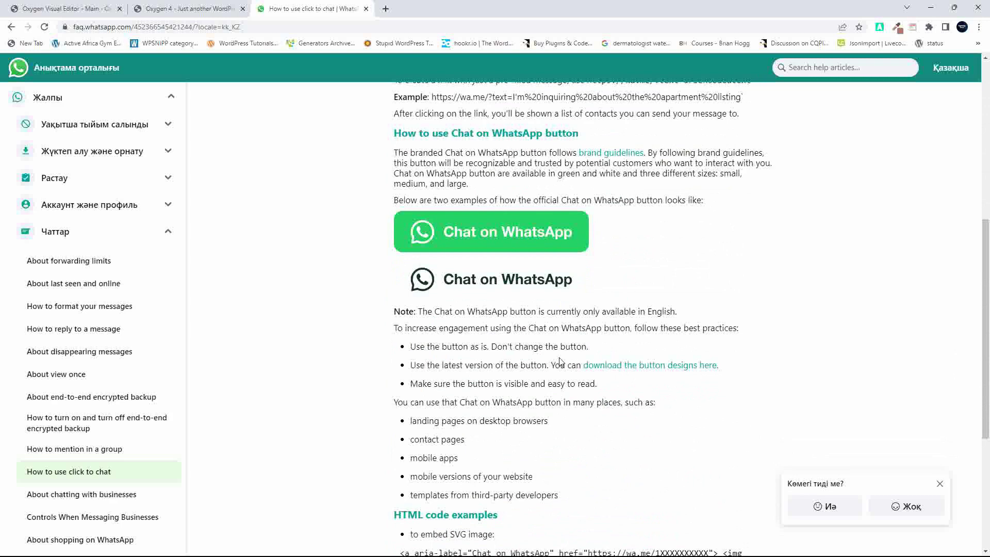
pyautogui.scroll(3, 561, 361)
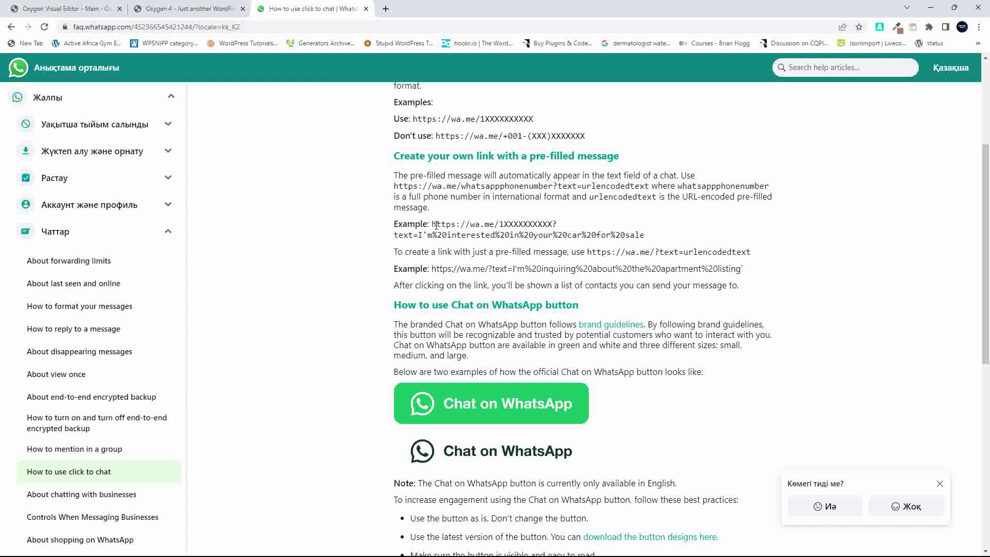
pyautogui.click(898, 30)
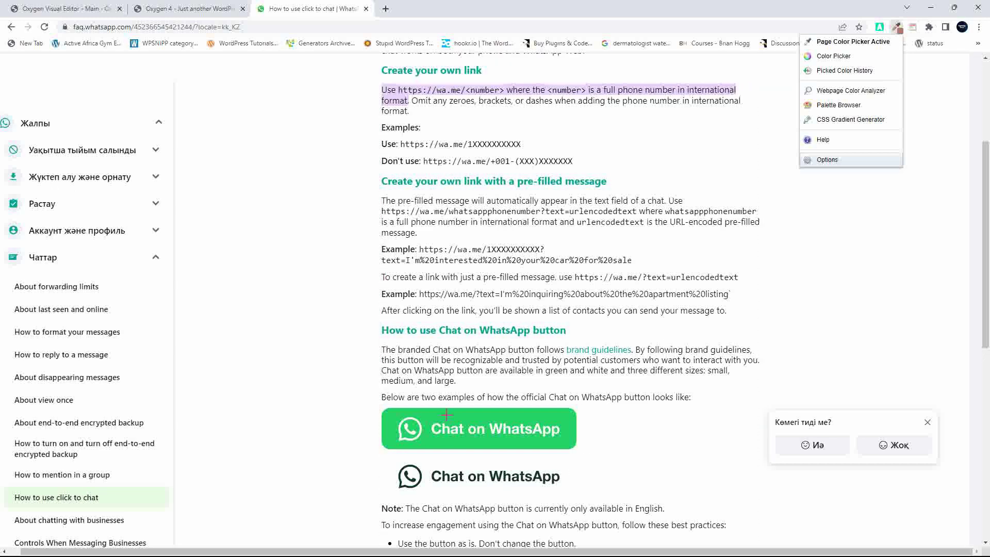
pyautogui.click(447, 415)
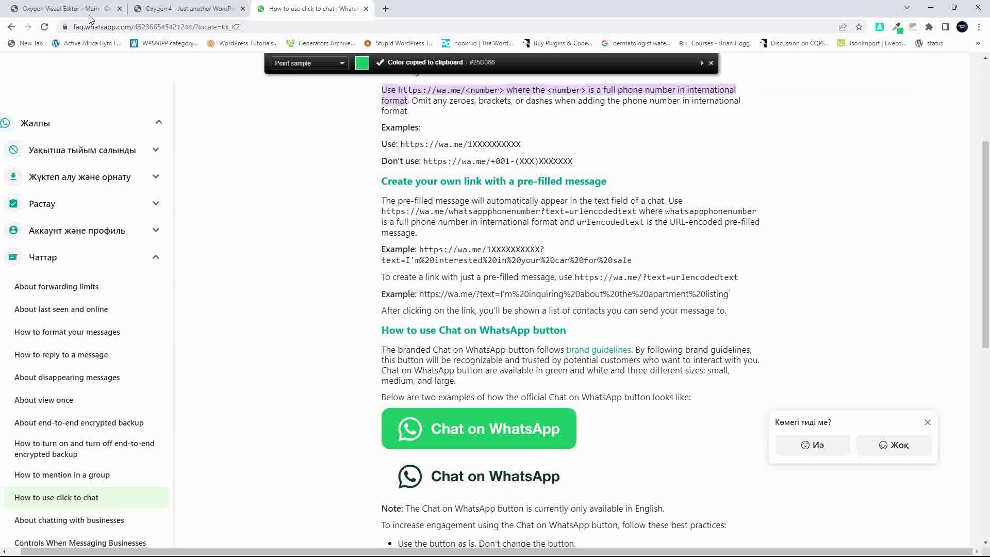
# Set the Oxygen WhatsApp icon colour to #25d366, then return to the FAQ page
pyautogui.click(90, 15)
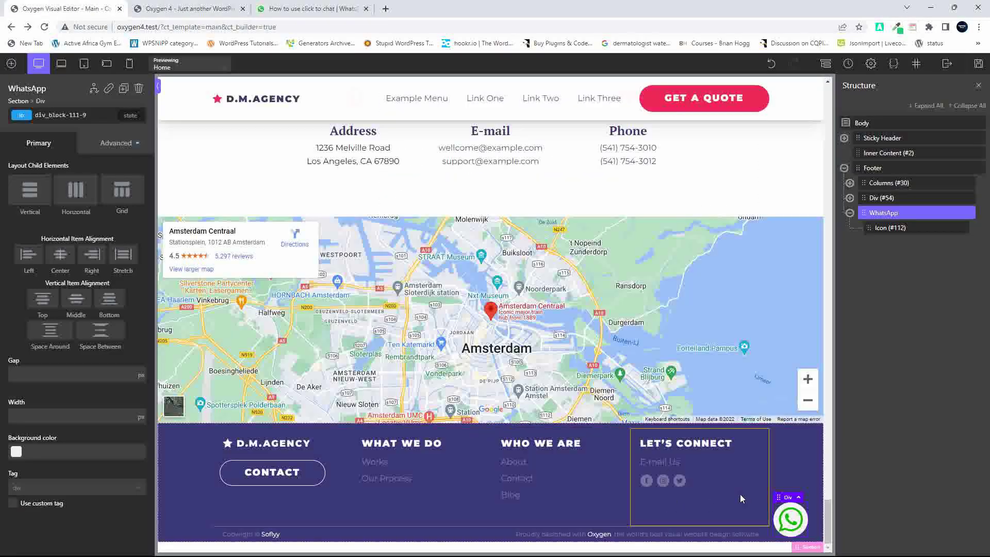
pyautogui.click(797, 526)
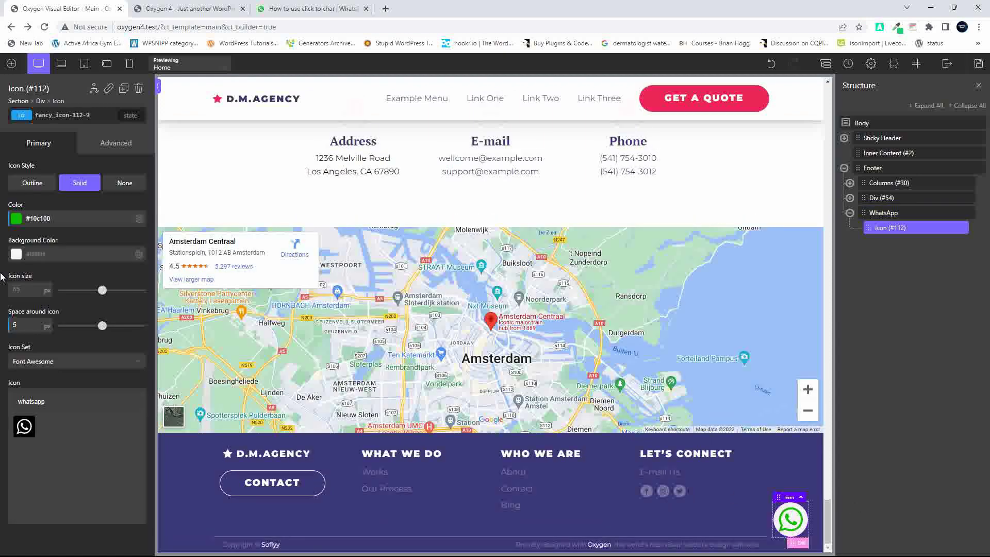
pyautogui.tripleClick(85, 218)
pyautogui.hotkey('ctrl', 'v')
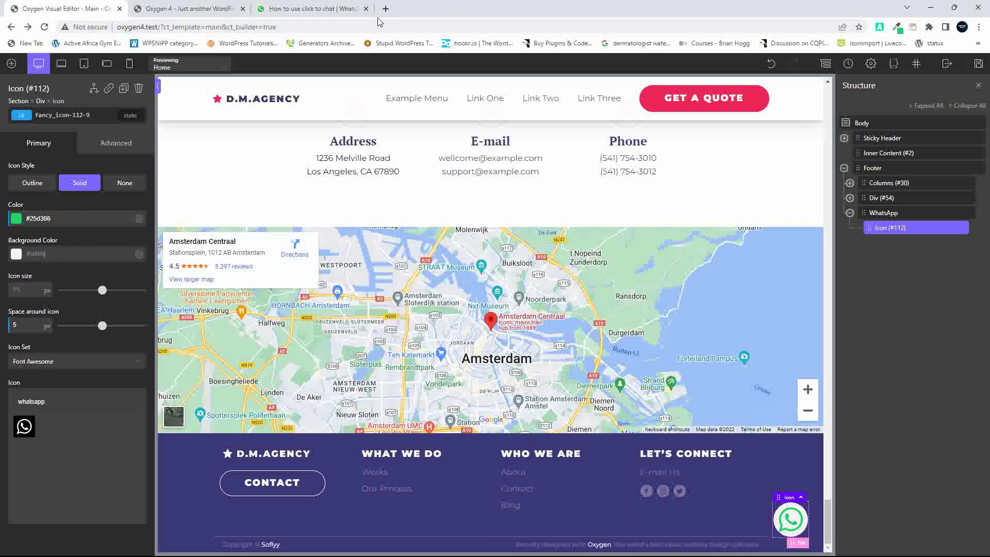
pyautogui.click(303, 9)
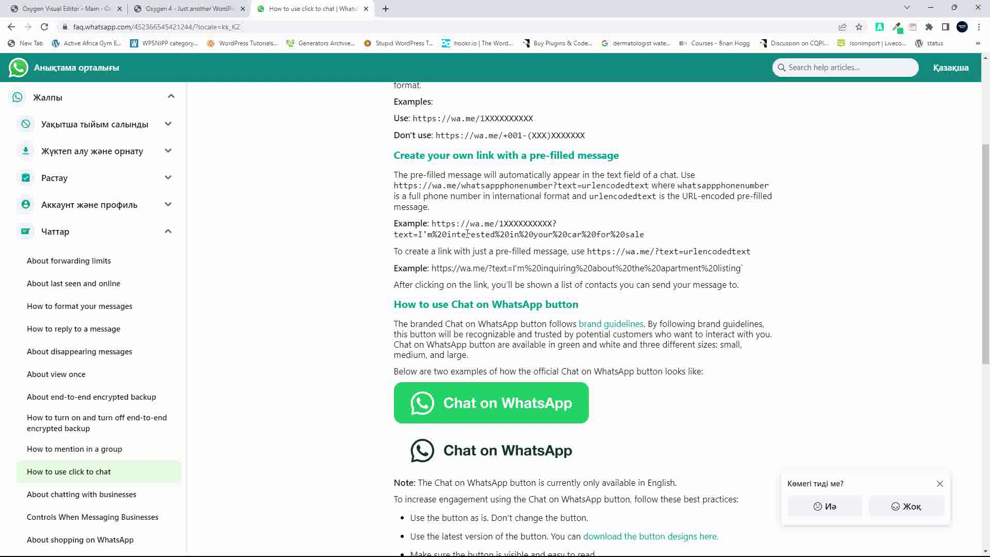
# Copy the example wa.me link with ?text= message and go back to the Oxygen editor
pyautogui.moveTo(433, 223); pyautogui.dragTo(654, 241)
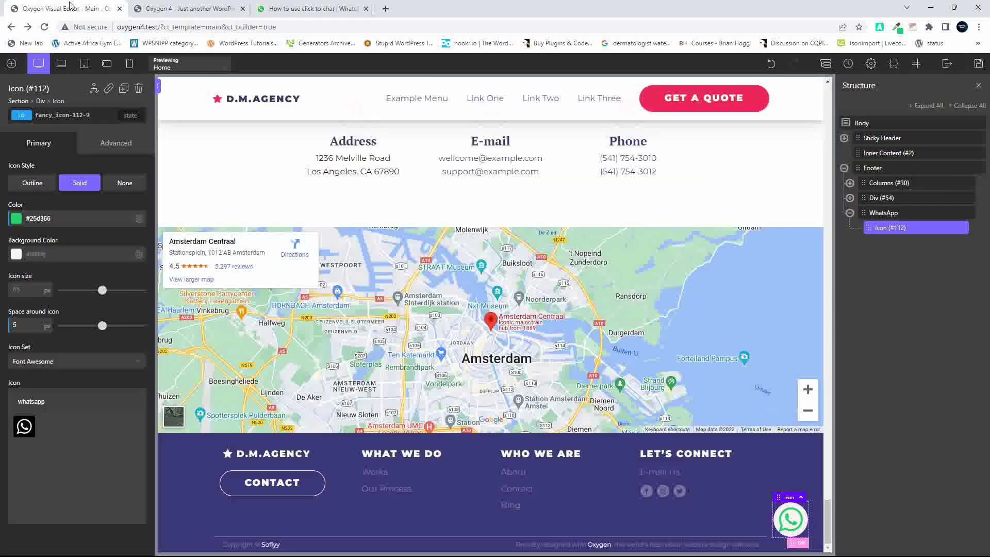
pyautogui.click(69, 8)
# Wrap the WhatsApp div in a link using the pasted wa.me URL, opening in a new tab
pyautogui.click(883, 213)
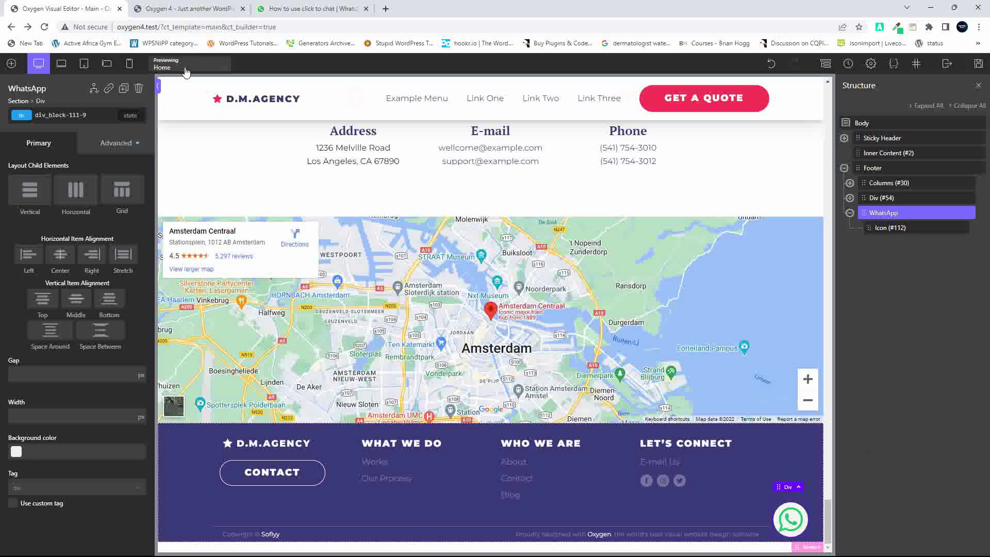
pyautogui.click(107, 90)
pyautogui.hotkey('ctrl', 'v')
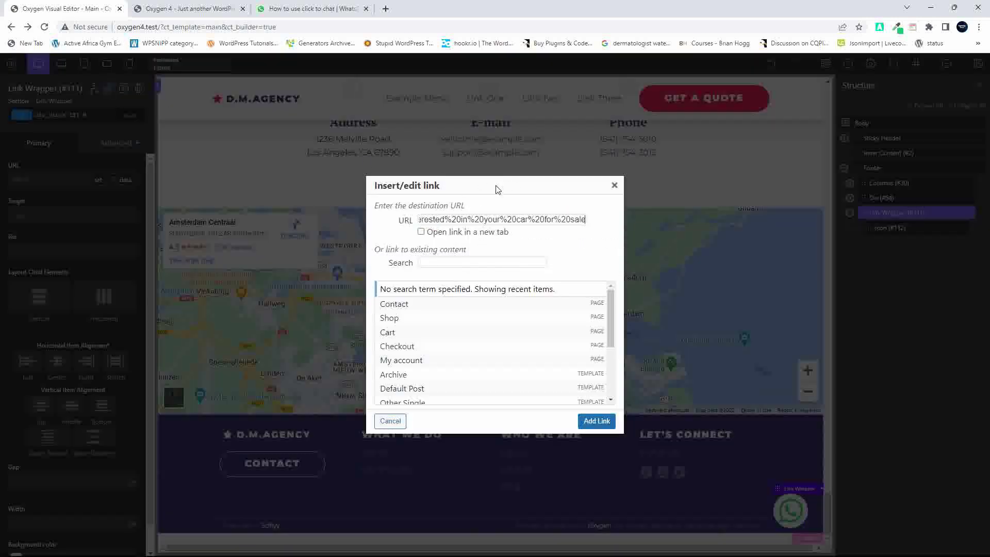
pyautogui.click(421, 232)
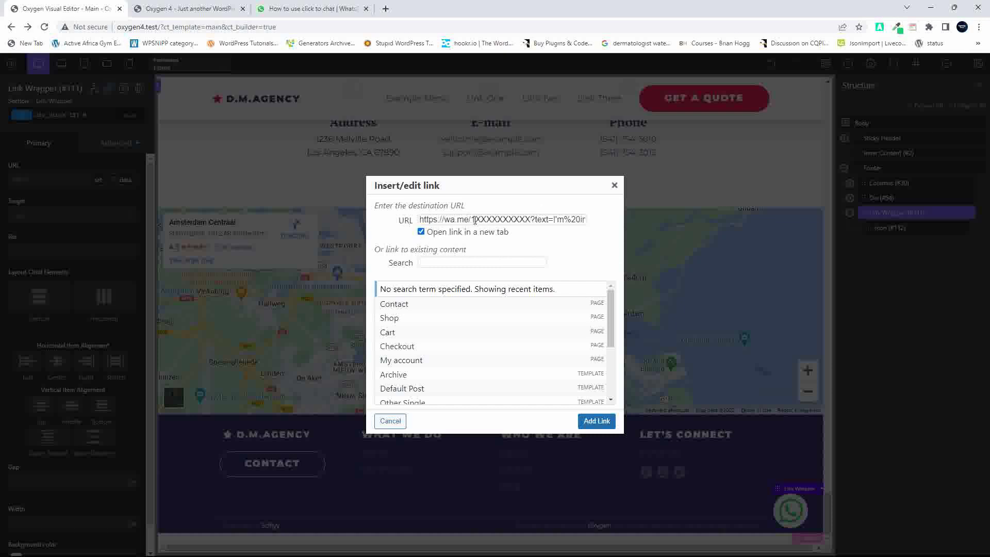
# Replace the link's phone number with the business number and message with 'Hello, tell me more'
pyautogui.moveTo(473, 220); pyautogui.dragTo(535, 216)
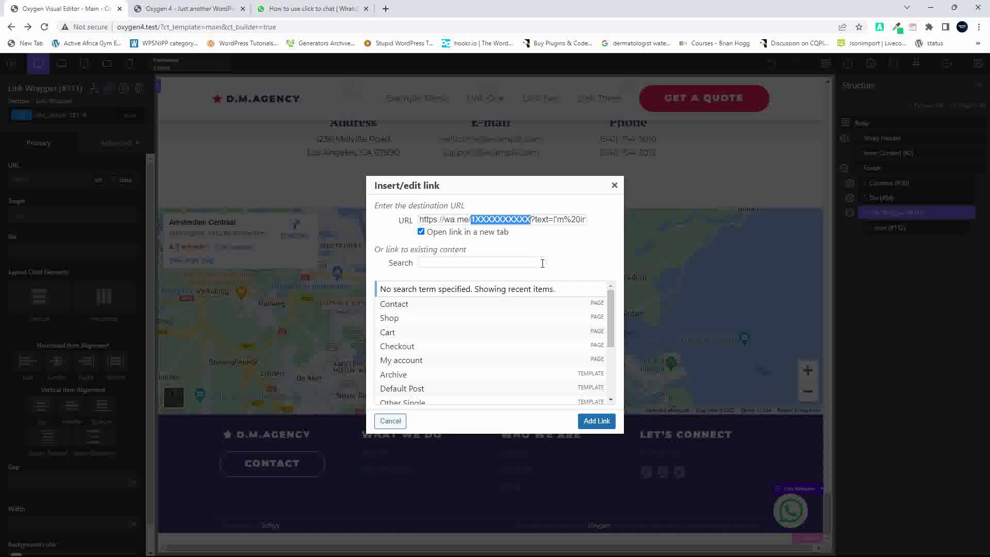
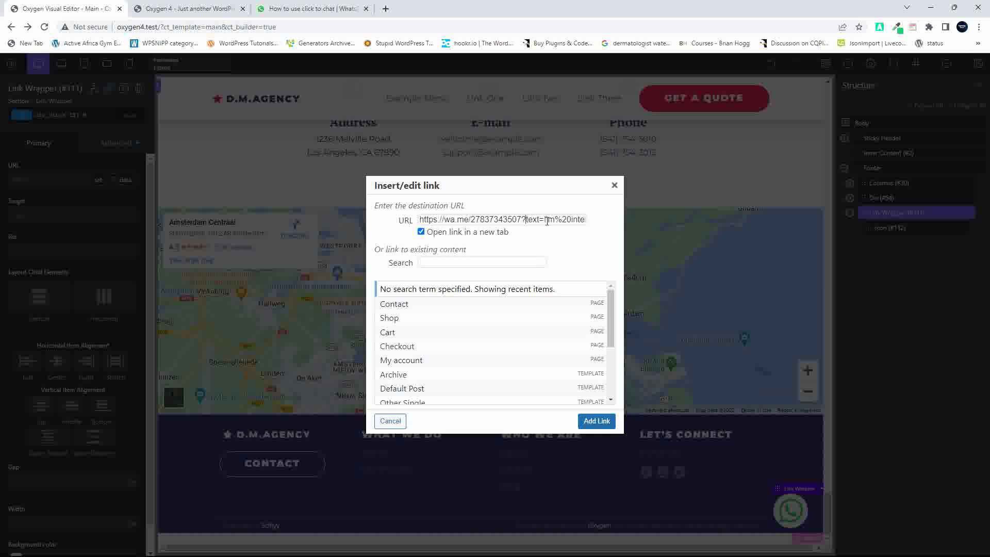
pyautogui.press('Delete')
pyautogui.press('Delete')
pyautogui.press('Delete')
pyautogui.press('Delete')
pyautogui.press('Delete')
pyautogui.press('Delete')
pyautogui.press('Delete')
pyautogui.press('Delete')
pyautogui.press('Delete')
pyautogui.press('Delete')
pyautogui.press('Delete')
pyautogui.press('Delete')
pyautogui.press('Delete')
pyautogui.press('Delete')
pyautogui.press('Delete')
pyautogui.press('Delete')
pyautogui.press('Delete')
pyautogui.press('Delete')
pyautogui.press('Delete')
pyautogui.press('Delete')
pyautogui.press('Delete')
pyautogui.press('Delete')
pyautogui.press('Delete')
pyautogui.press('Delete')
pyautogui.press('Delete')
pyautogui.press('Delete')
pyautogui.press('Delete')
pyautogui.press('Delete')
pyautogui.write('Tell me more.')
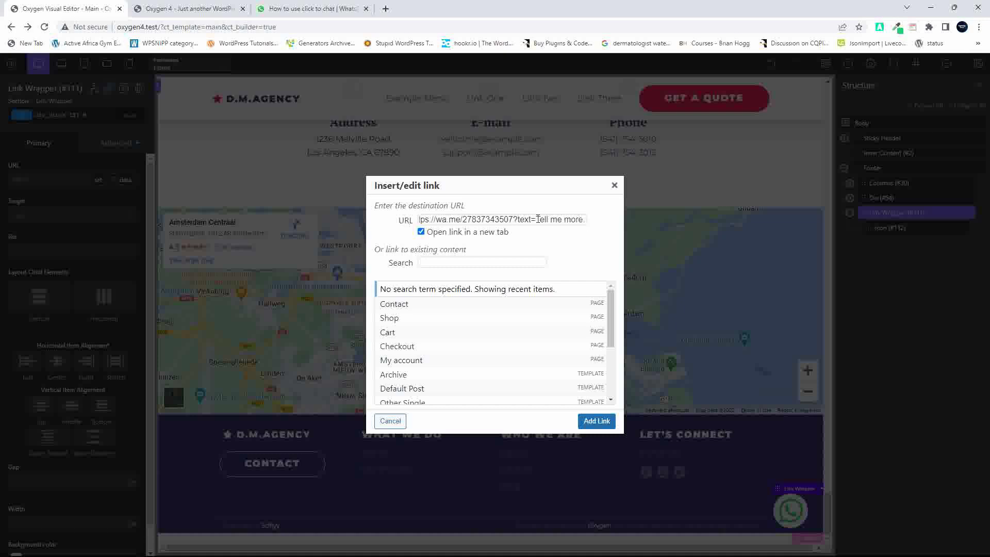
pyautogui.click(538, 219)
pyautogui.write('Hello')
pyautogui.press('BackSpace')
pyautogui.write(',')
pyautogui.press('Delete')
pyautogui.write('t')
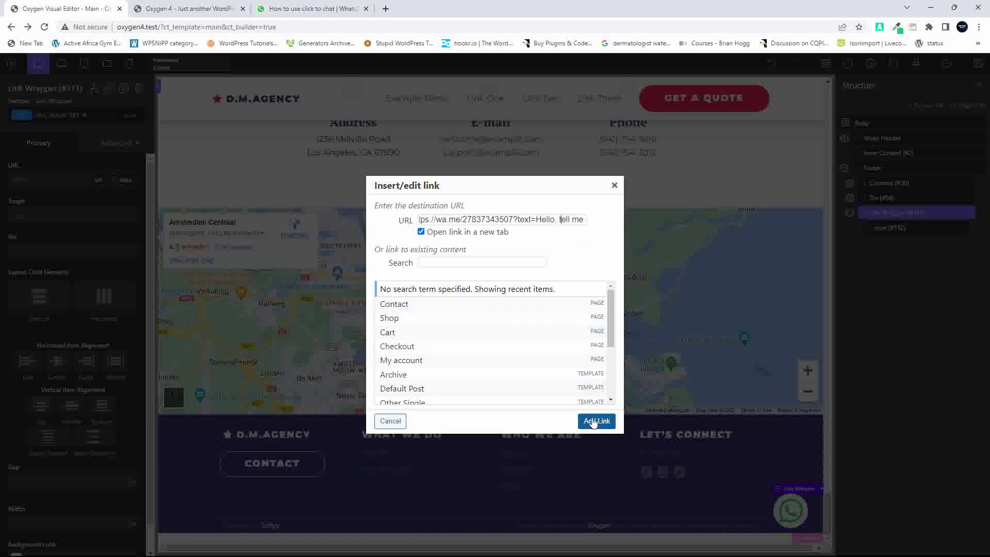
# Apply the link, keep its target as _blank, and save the page
pyautogui.click(596, 421)
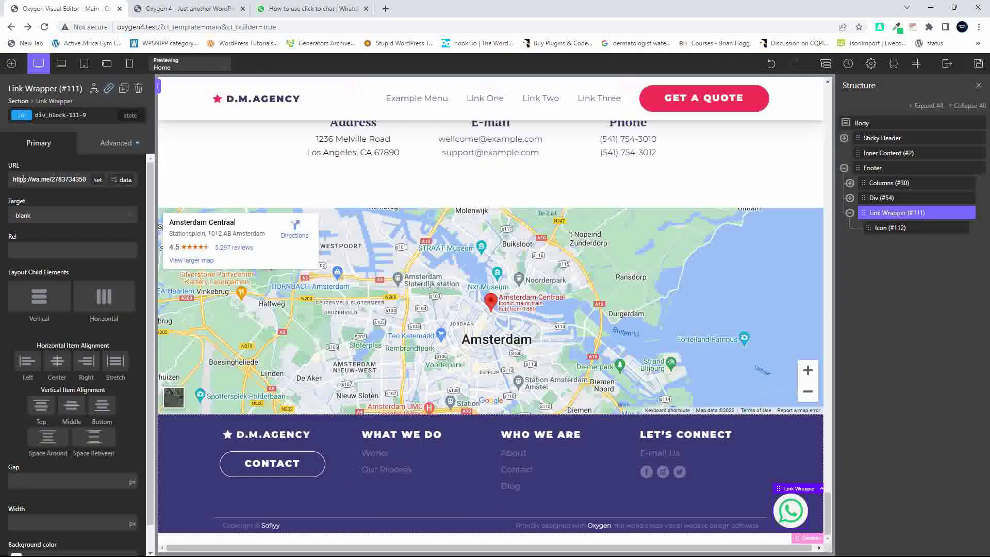
pyautogui.click(25, 216)
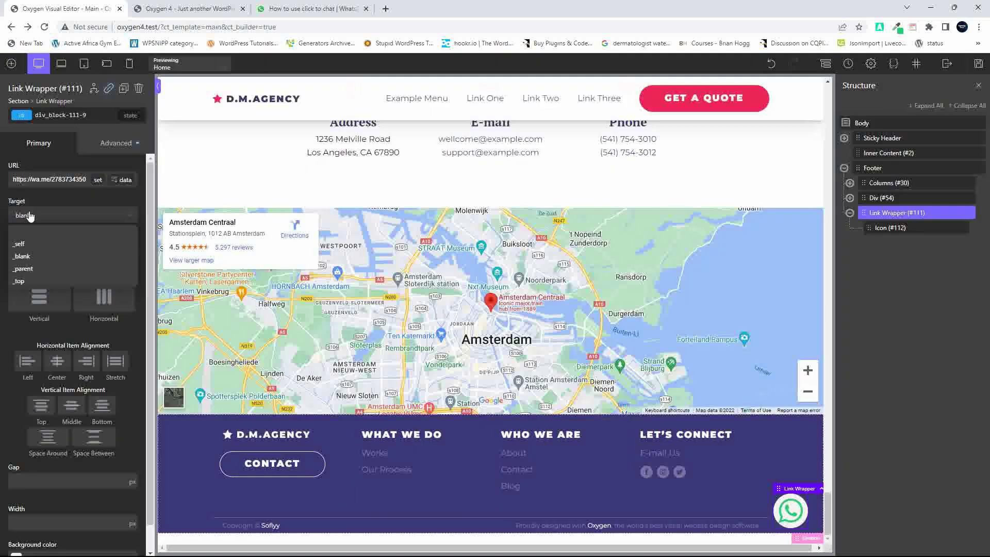
pyautogui.click(33, 257)
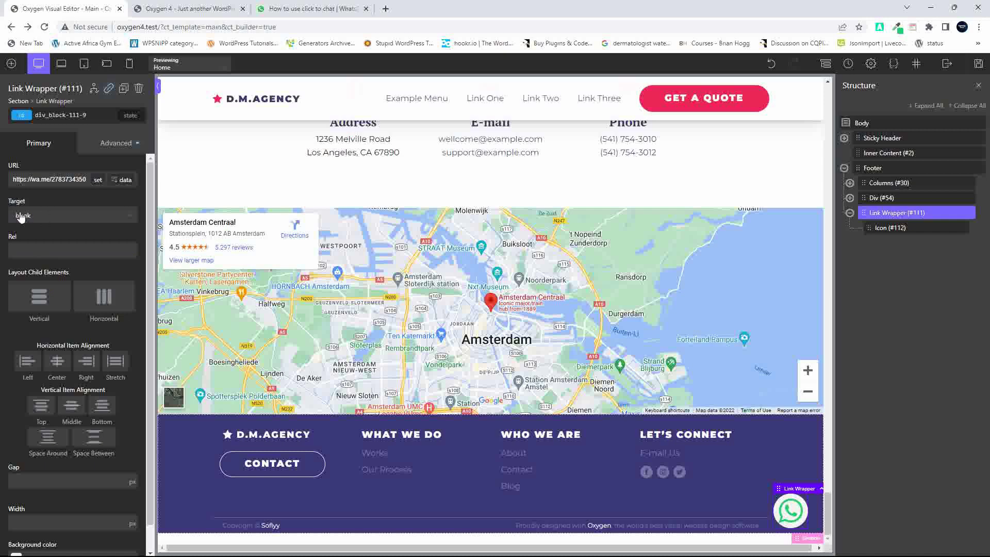
pyautogui.click(978, 66)
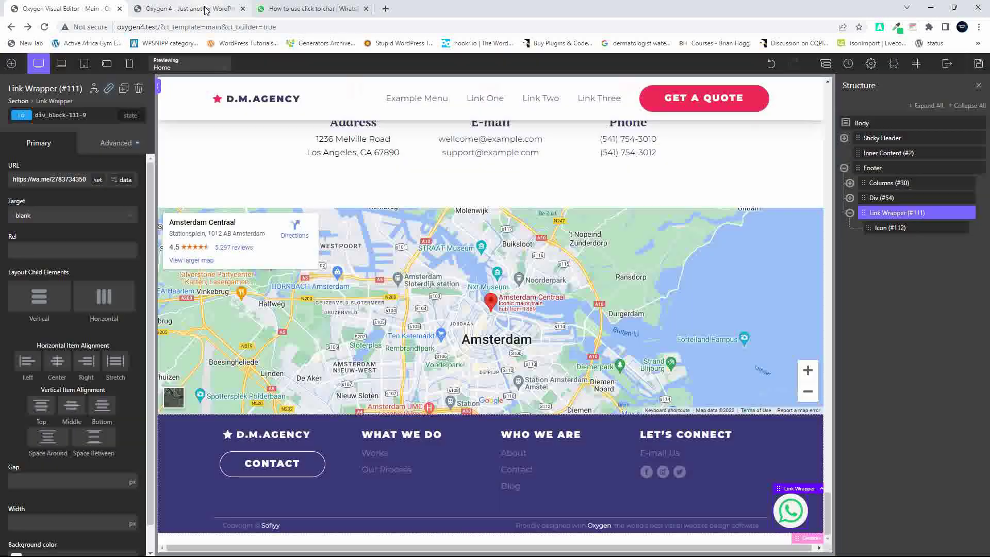
pyautogui.click(206, 9)
# Reload the live site and verify the WhatsApp button opens a chat pre-filled with 'Hello, tell me more.'
pyautogui.press('F5')
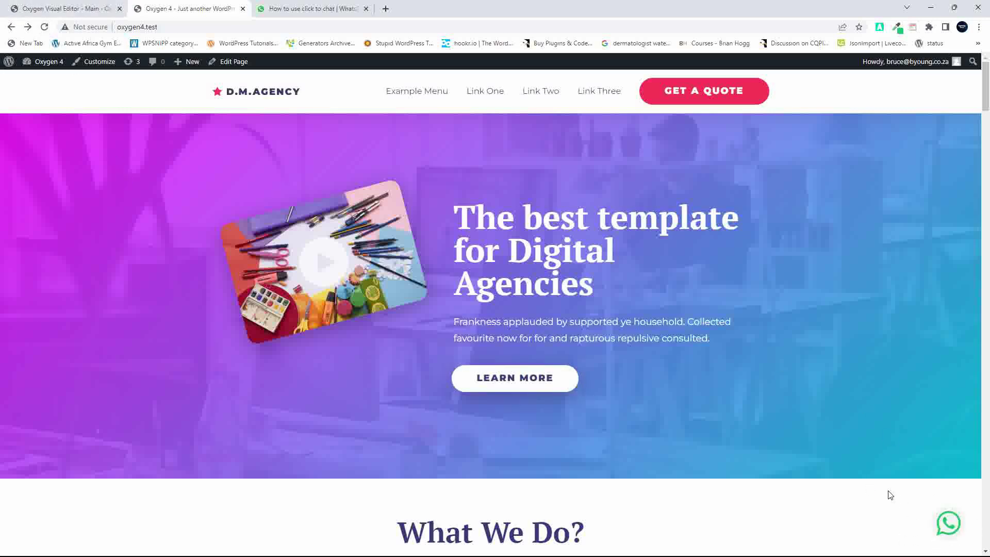
pyautogui.scroll(-9, 890, 494)
pyautogui.scroll(9, 891, 494)
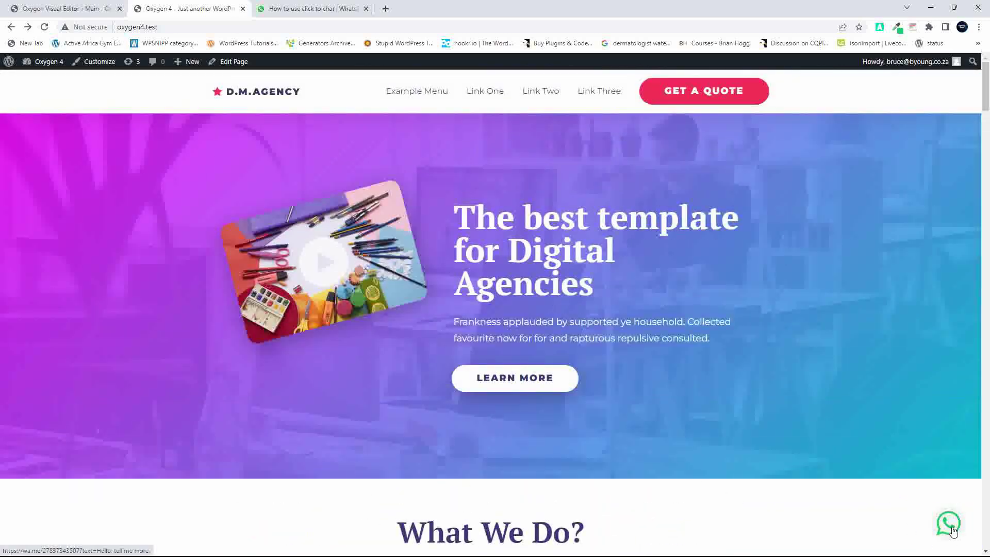
pyautogui.click(951, 528)
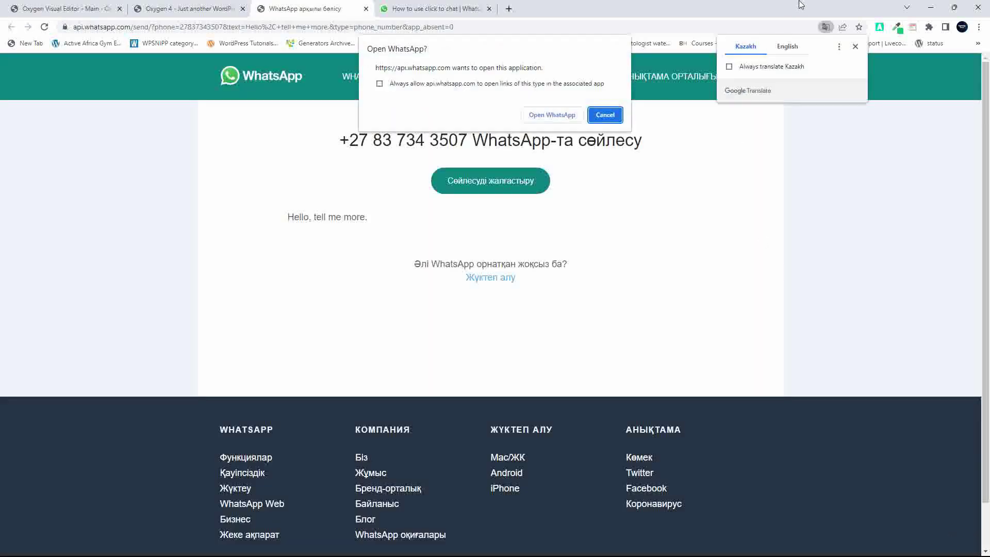
pyautogui.click(776, 47)
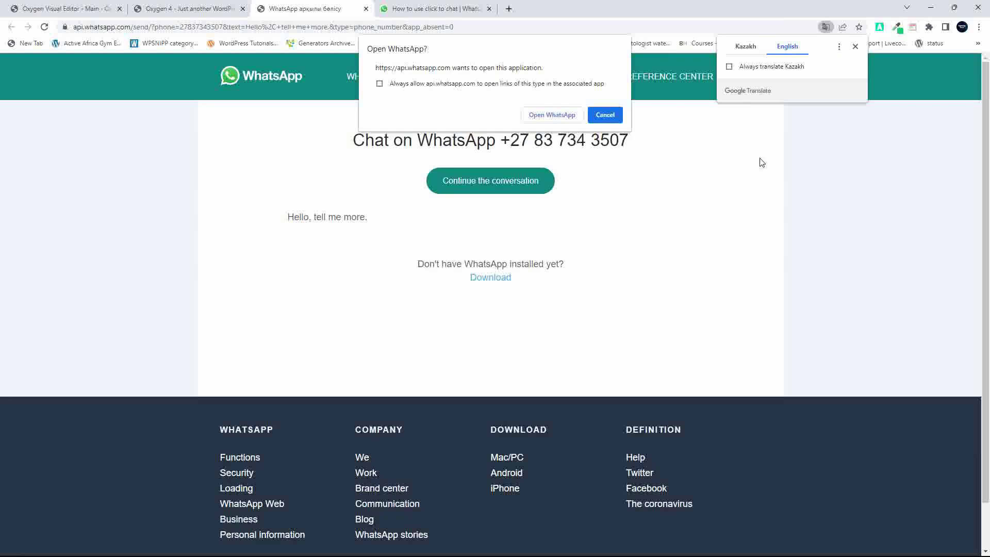
pyautogui.click(575, 116)
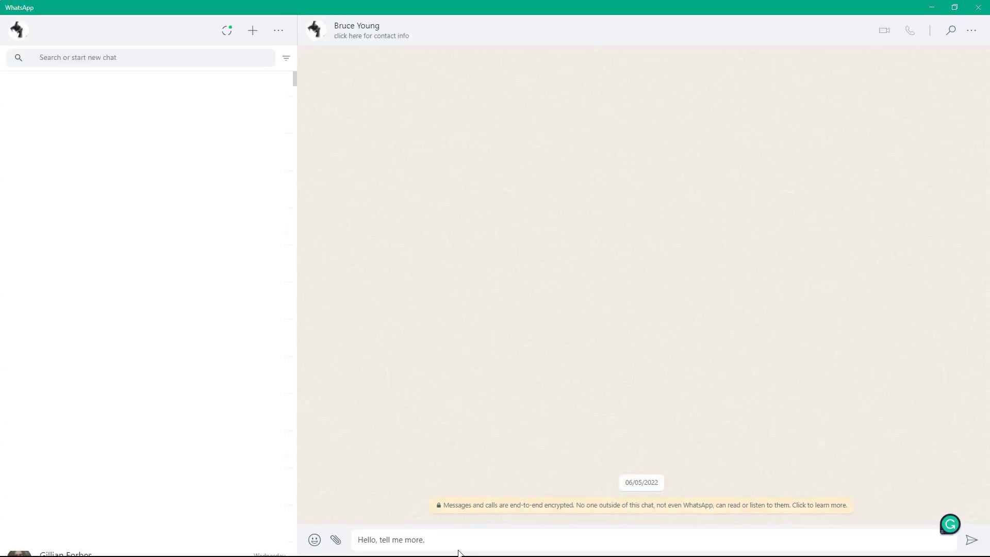
pyautogui.click(979, 7)
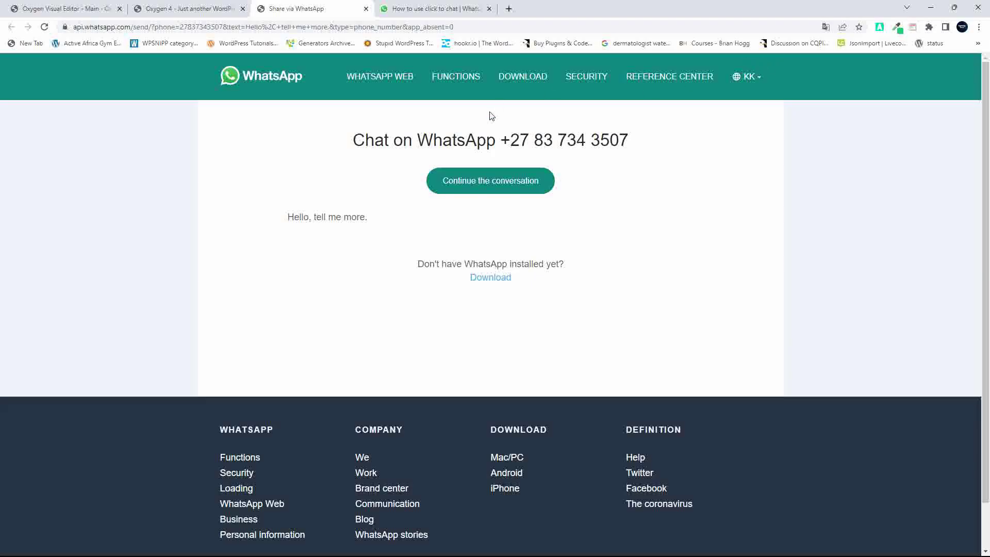
pyautogui.click(367, 9)
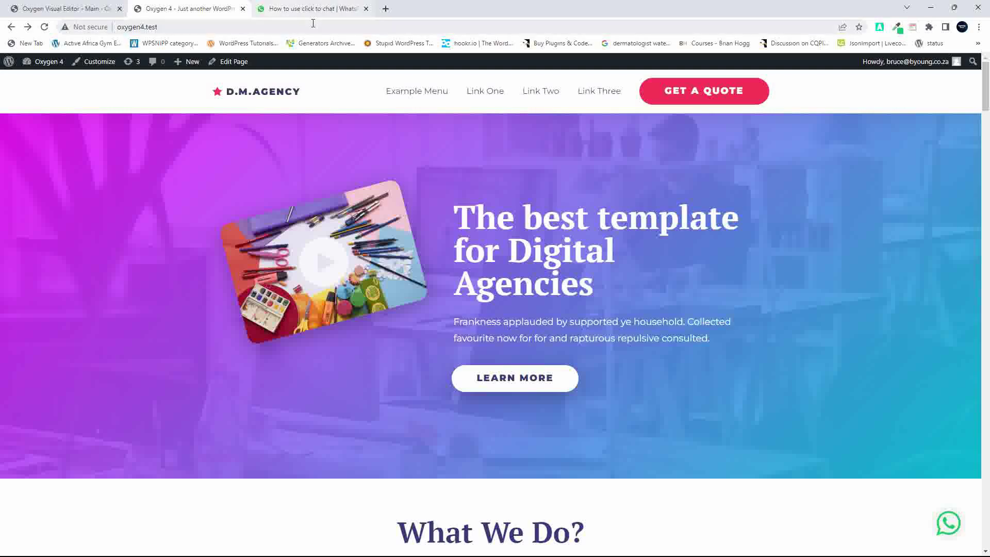
# Give the link wrapper a box shadow with translucent black colour rgba(0,0,0,0.39)
pyautogui.click(88, 11)
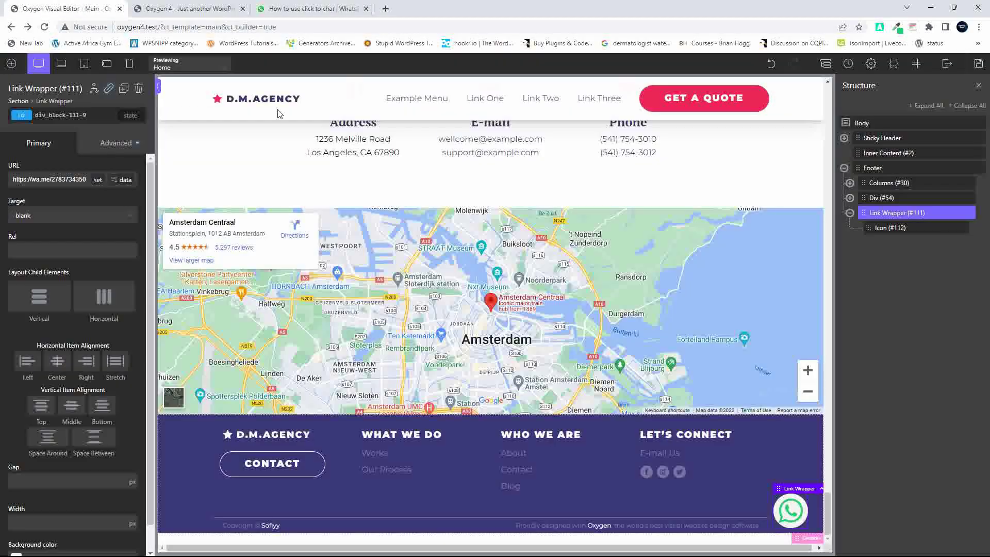
pyautogui.scroll(1, 397, 237)
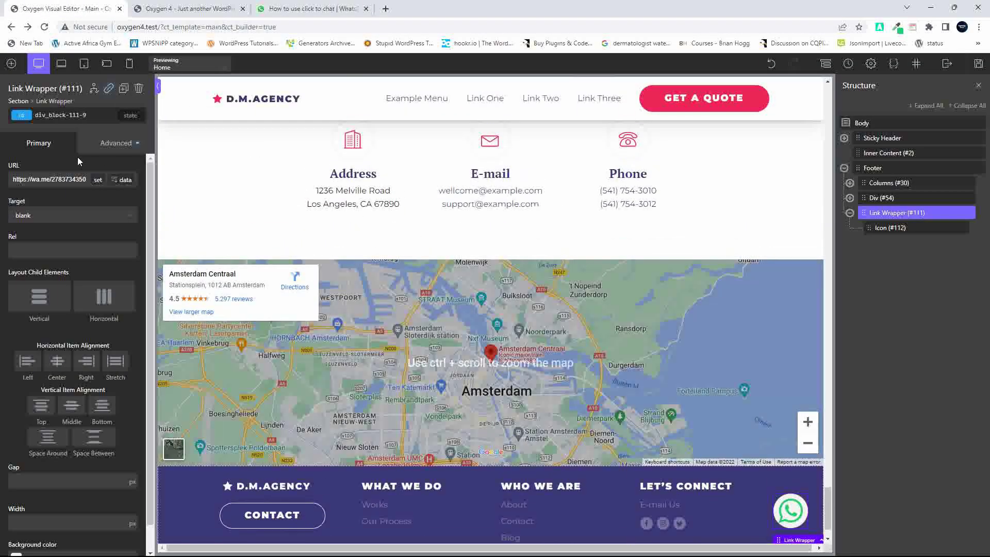
pyautogui.click(116, 142)
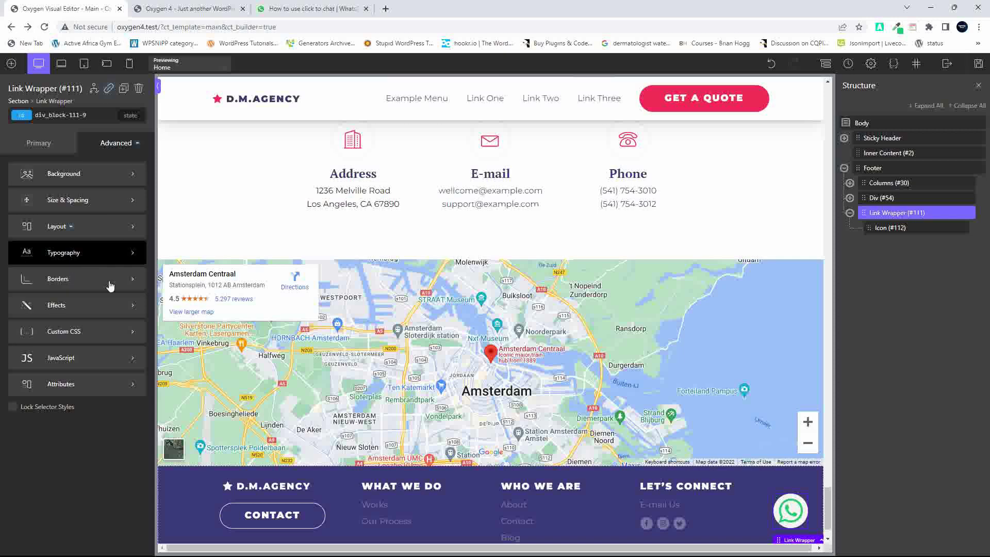
pyautogui.click(71, 305)
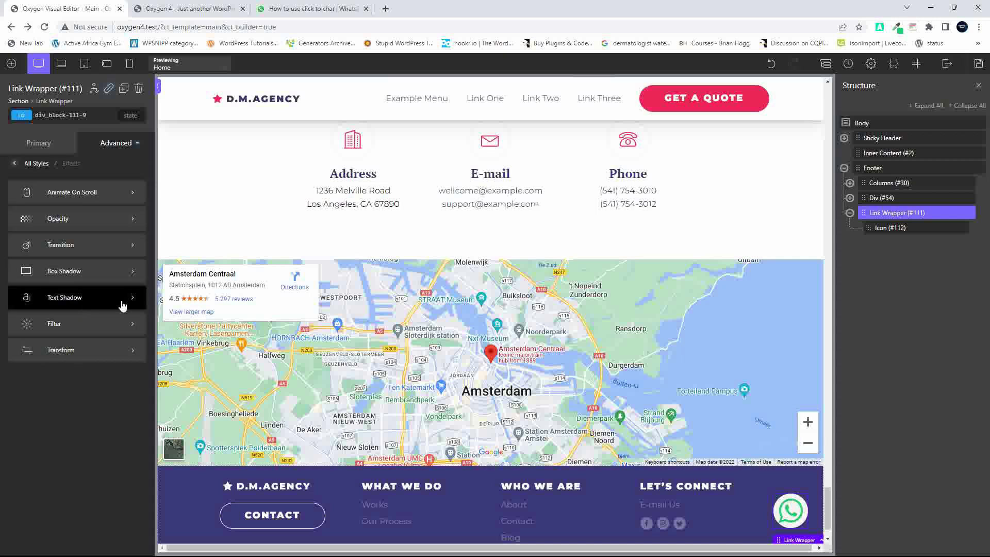
pyautogui.click(78, 272)
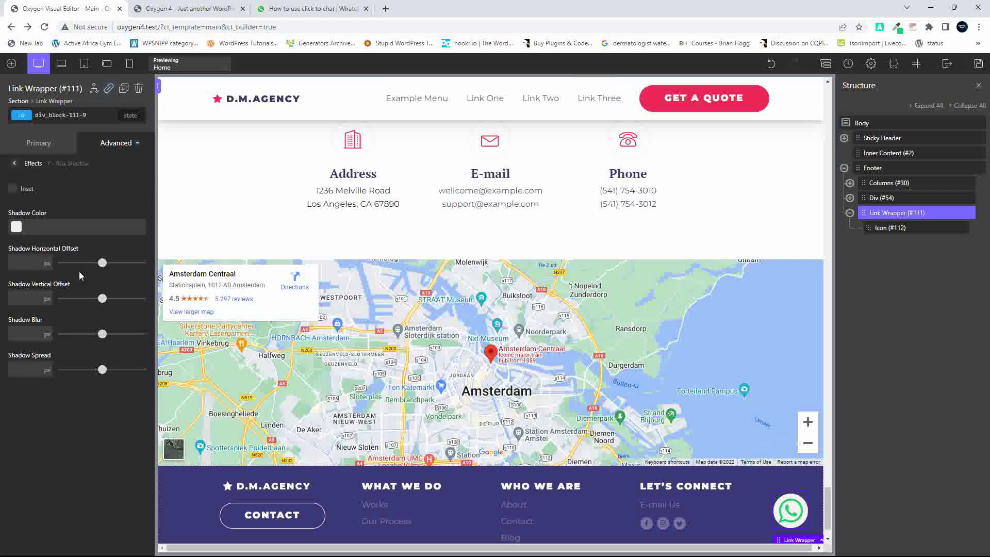
pyautogui.click(29, 231)
pyautogui.moveTo(97, 323); pyautogui.dragTo(50, 336)
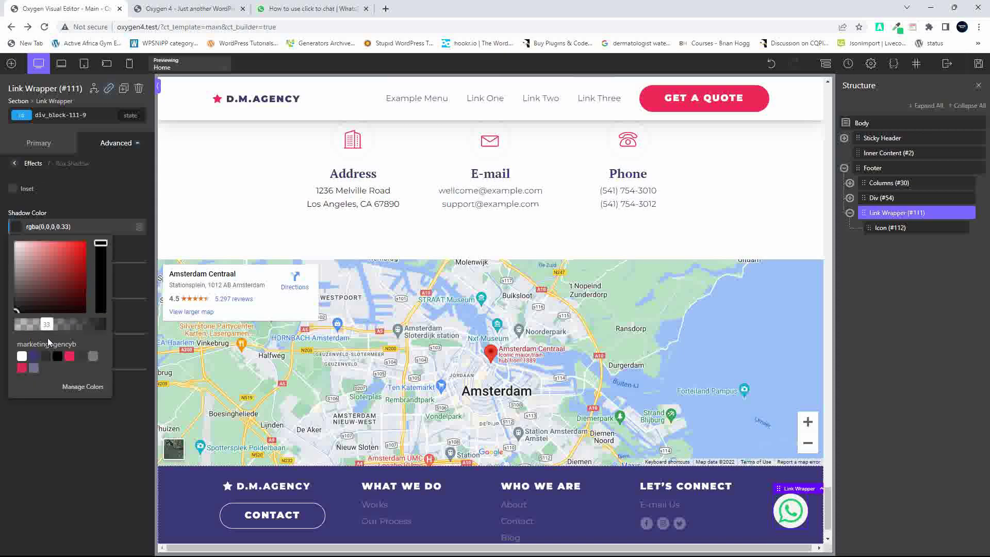
# Make the shadow inset with 0 px horizontal and 7 px vertical offset
pyautogui.click(13, 188)
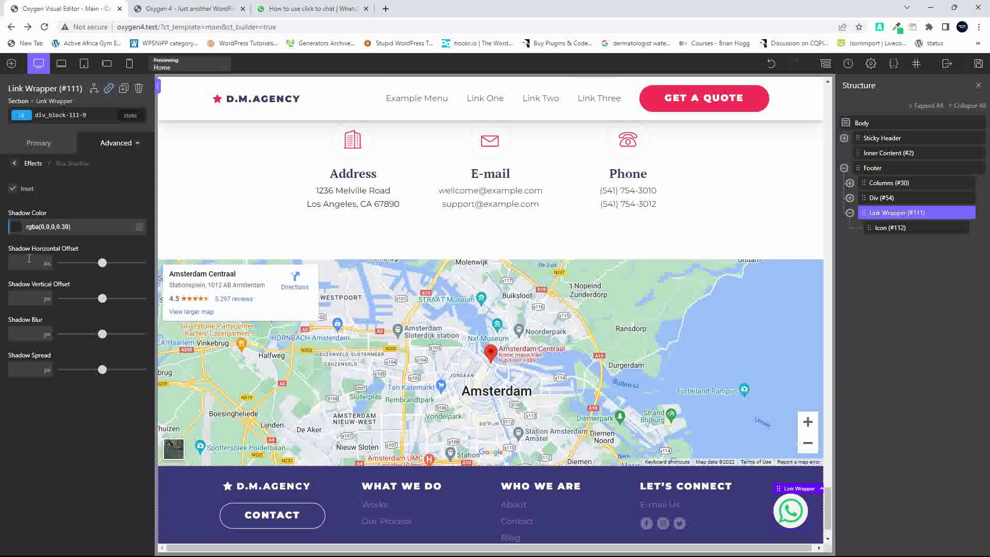
pyautogui.click(28, 262)
pyautogui.write('0')
pyautogui.click(24, 298)
pyautogui.write('7')
pyautogui.scroll(-2, 691, 480)
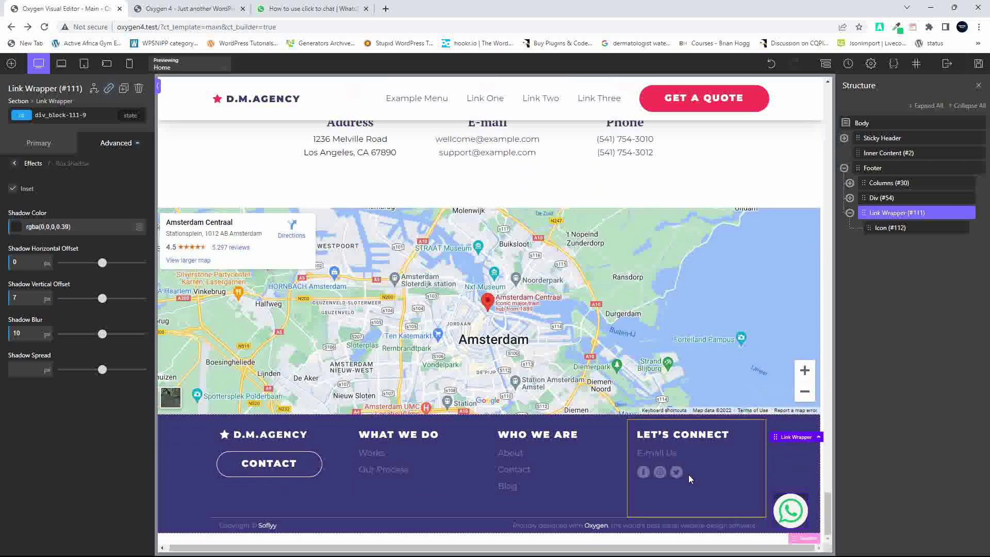
pyautogui.scroll(10, 691, 479)
# Switch the WhatsApp button's shadow from inset to an outer shadow
pyautogui.click(29, 188)
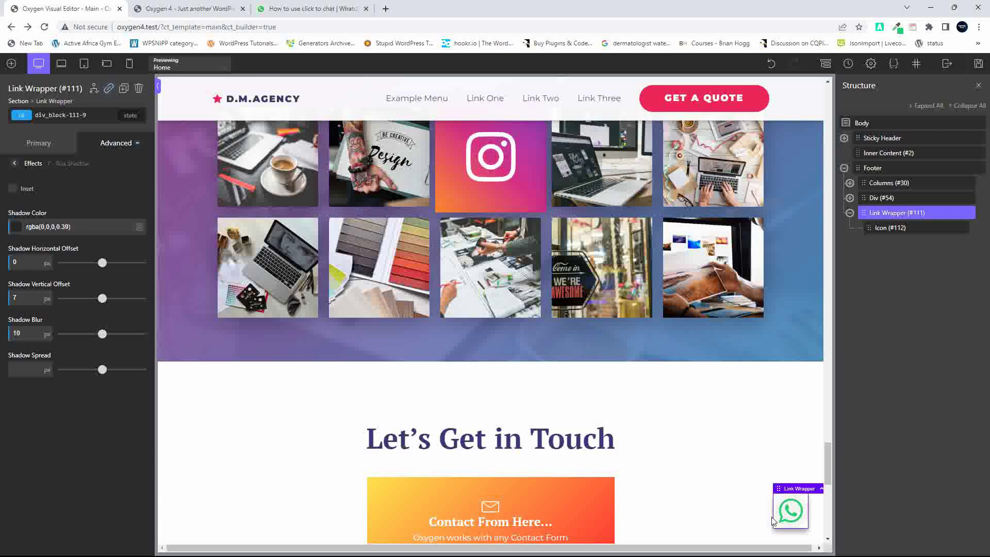
pyautogui.click(723, 463)
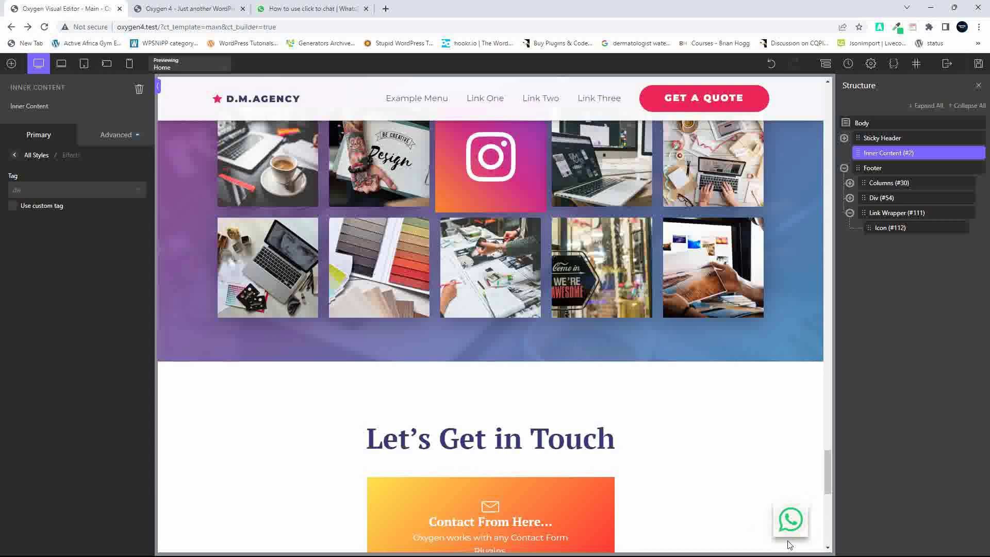
pyautogui.click(879, 213)
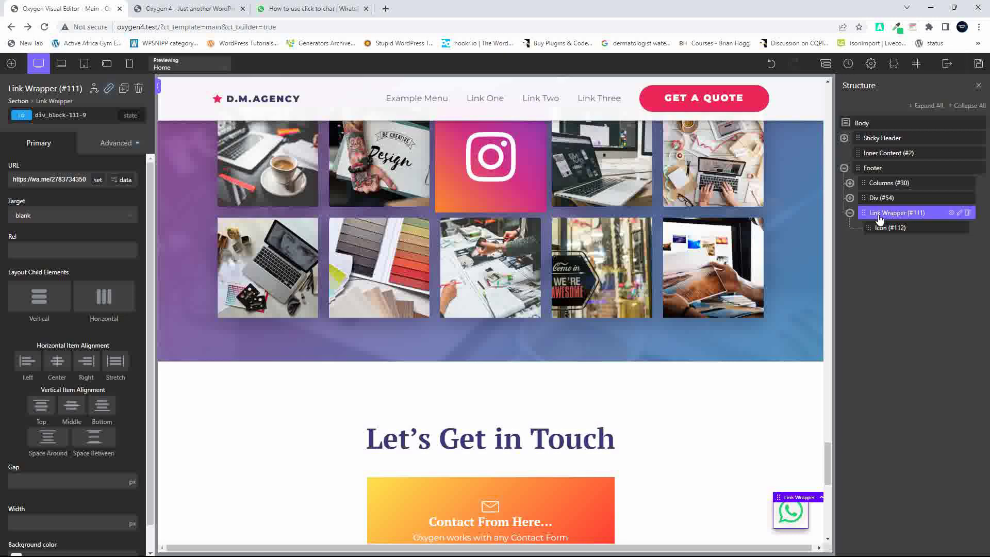
# Give Link Wrapper #111 a 50 px border radius and save the page
pyautogui.click(100, 144)
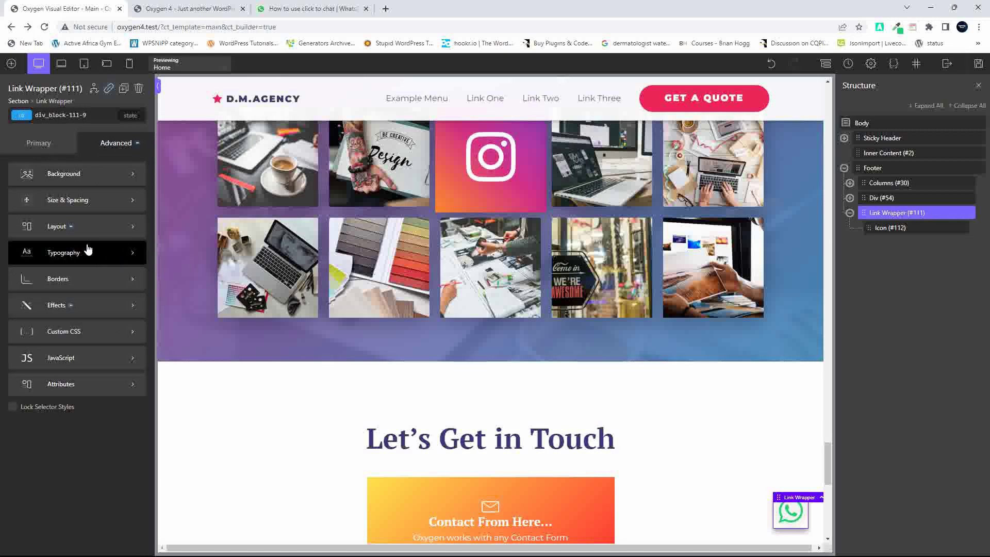
pyautogui.click(82, 281)
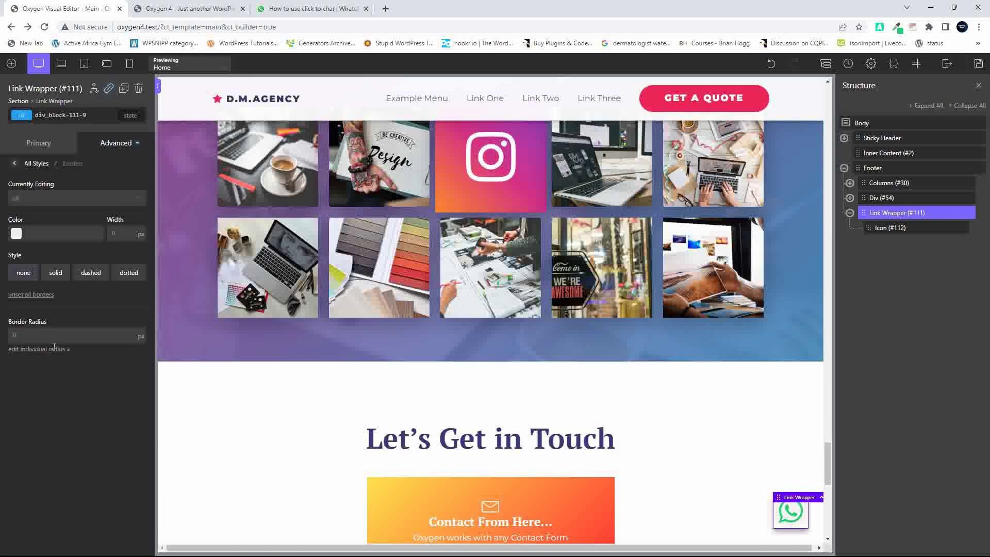
pyautogui.click(33, 334)
pyautogui.write('50')
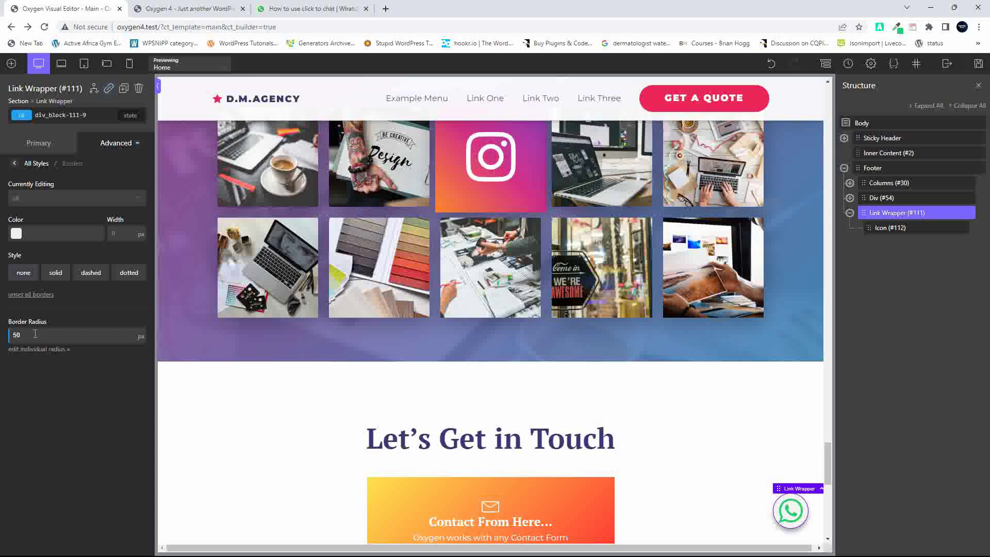
pyautogui.click(979, 66)
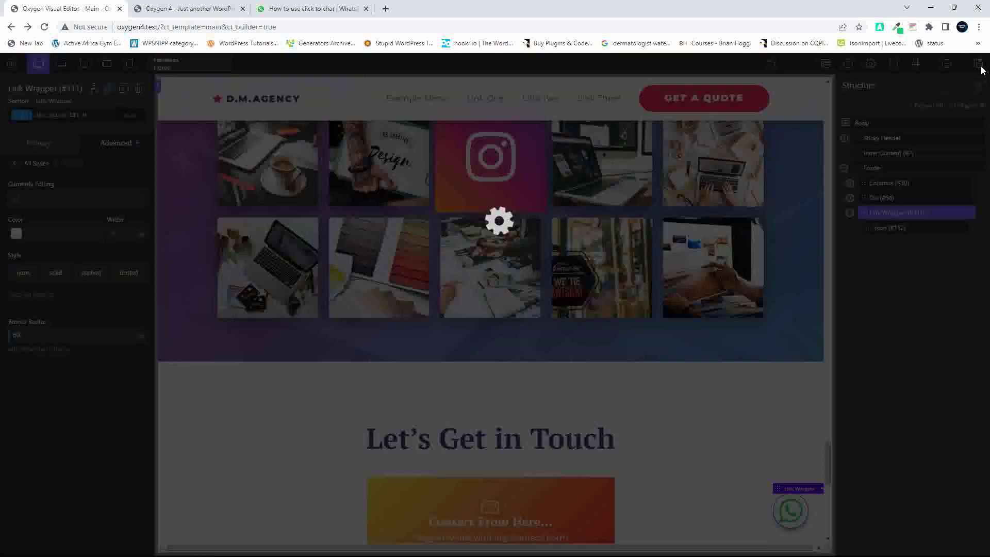
pyautogui.click(170, 9)
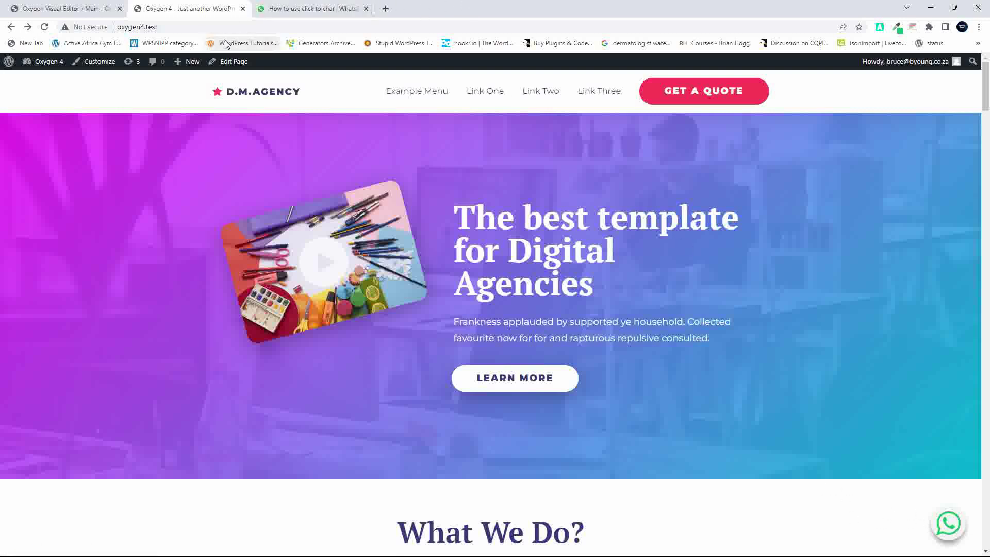
pyautogui.click(61, 9)
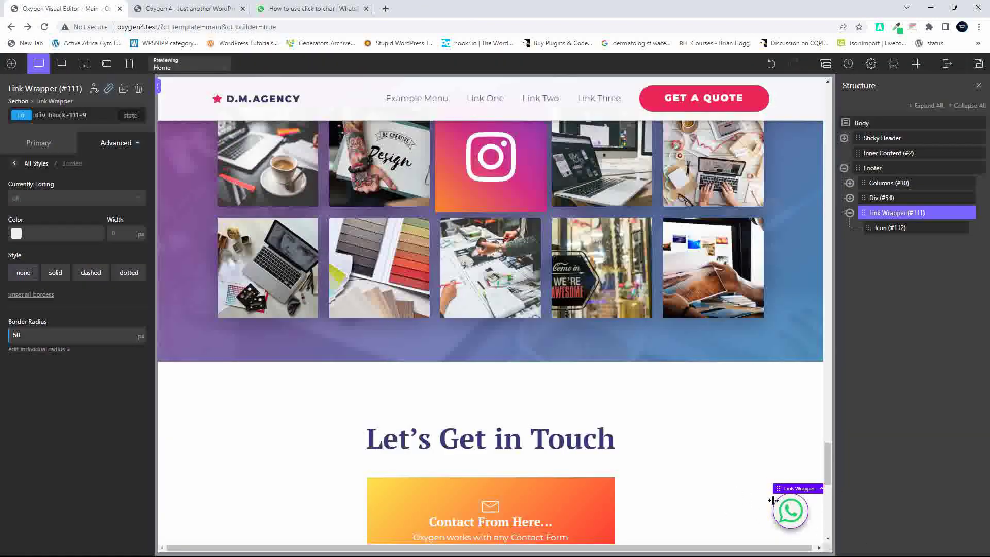
pyautogui.click(319, 14)
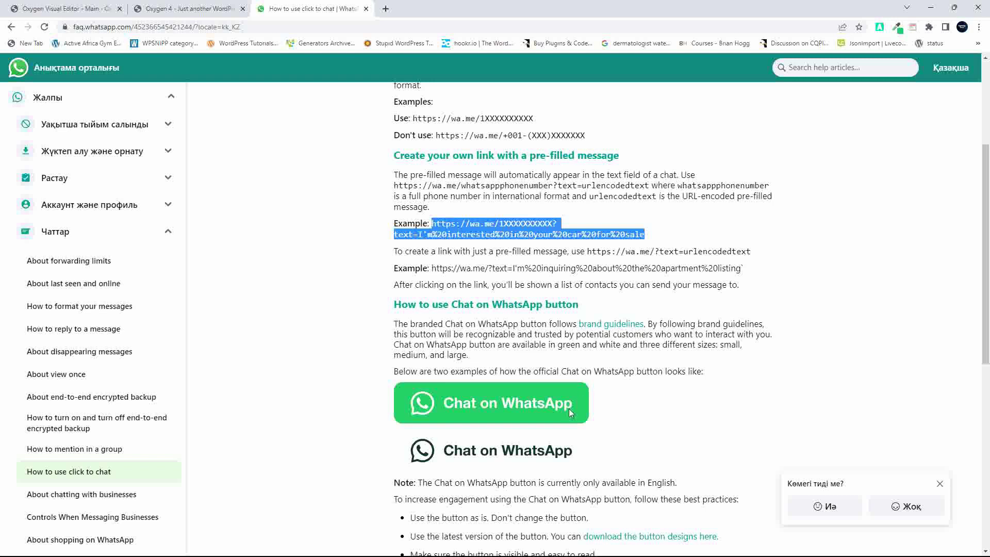
pyautogui.moveTo(614, 415); pyautogui.dragTo(469, 413)
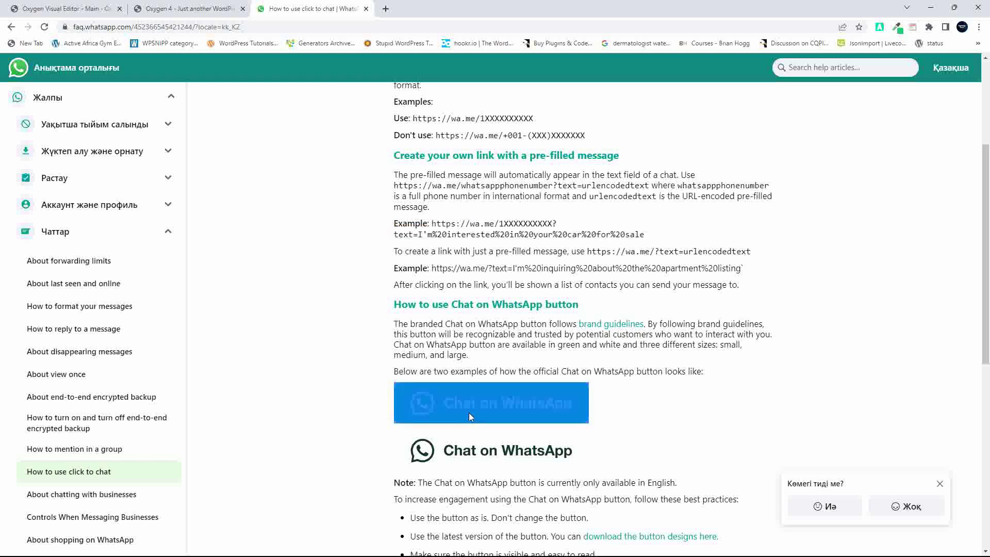
pyautogui.click(624, 398)
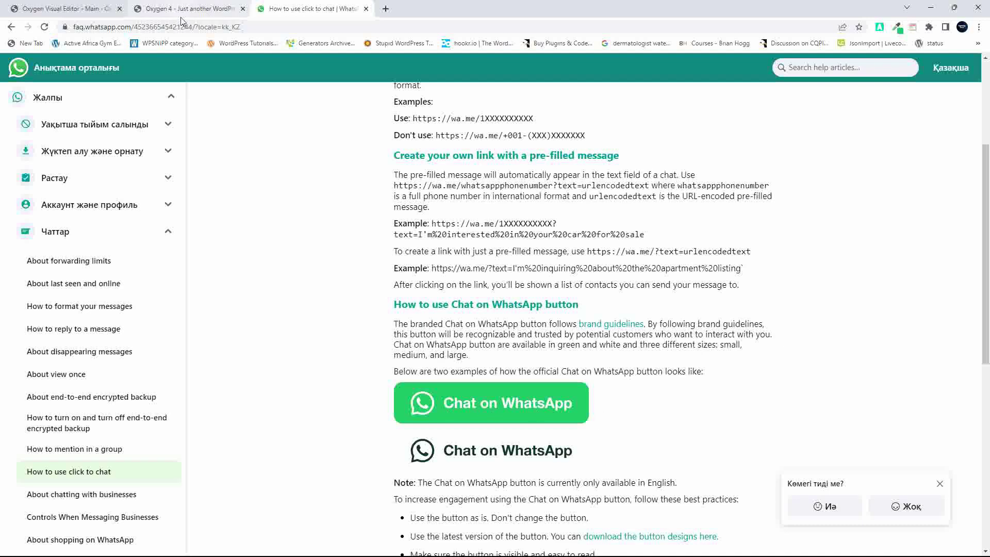
pyautogui.click(87, 9)
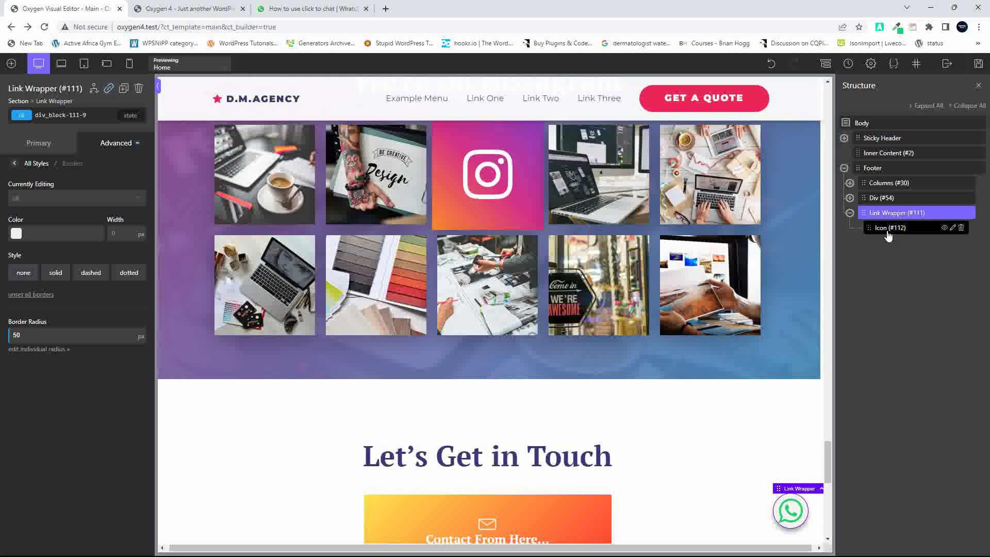
# Set Link Wrapper #111's Layout Child Elements to Horizontal and bring up the components list
pyautogui.click(36, 146)
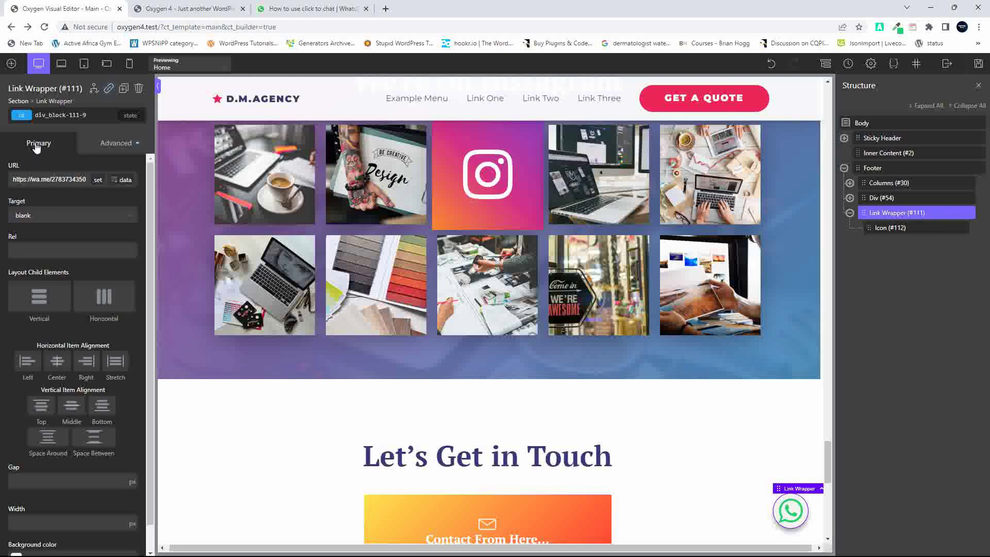
pyautogui.click(103, 303)
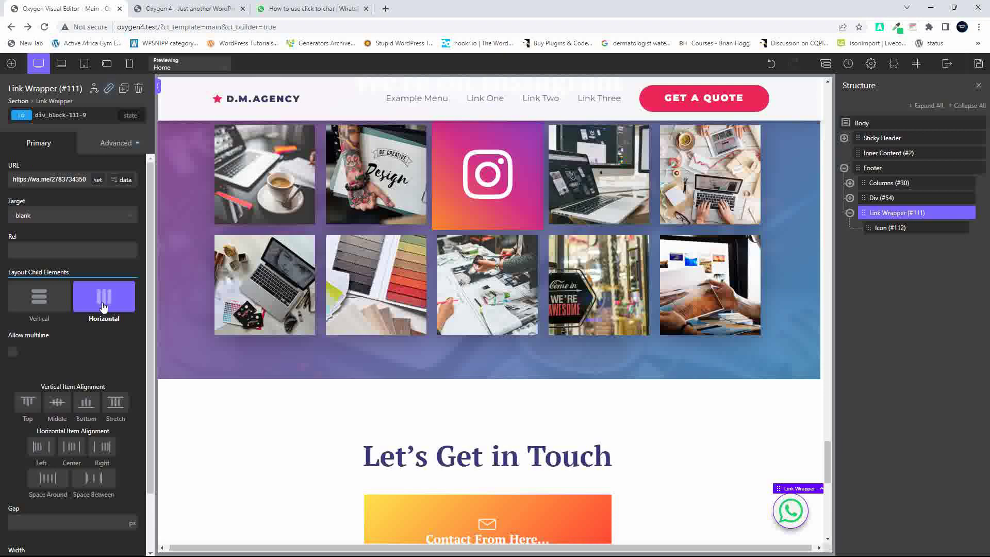
pyautogui.click(12, 64)
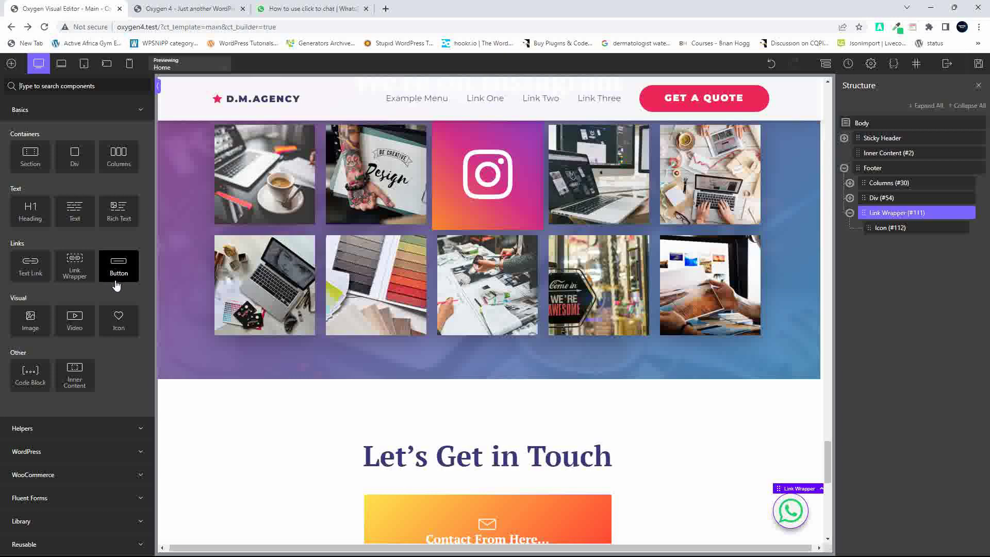
# Add a Text element inside the Link Wrapper reading 'Chat on WhatsApp'
pyautogui.click(69, 211)
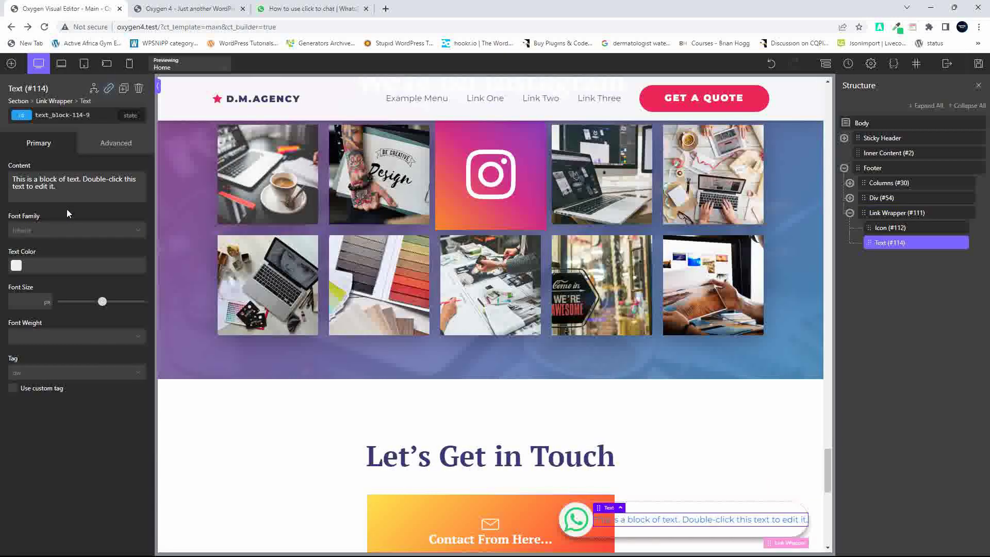
pyautogui.click(318, 10)
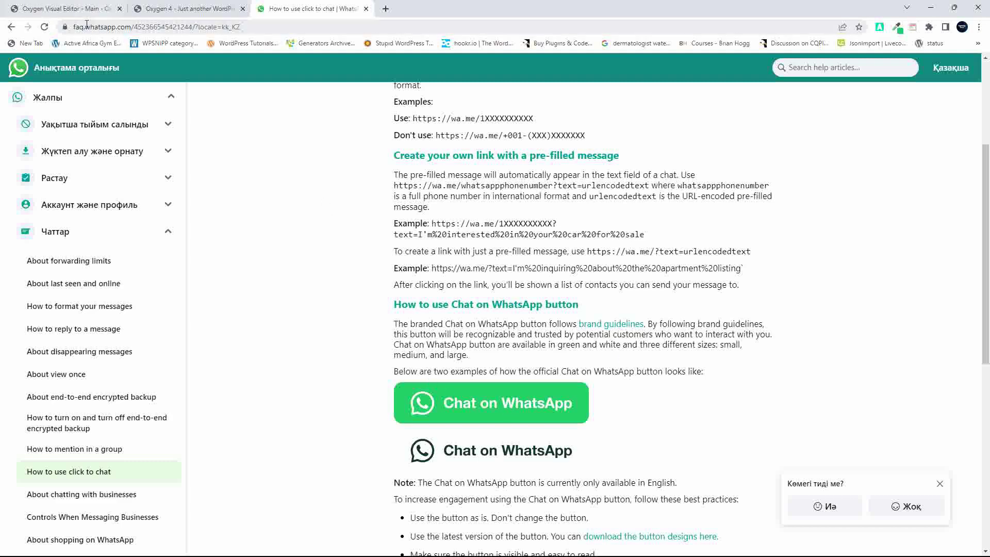
pyautogui.click(78, 9)
pyautogui.moveTo(66, 184); pyautogui.dragTo(3, 178)
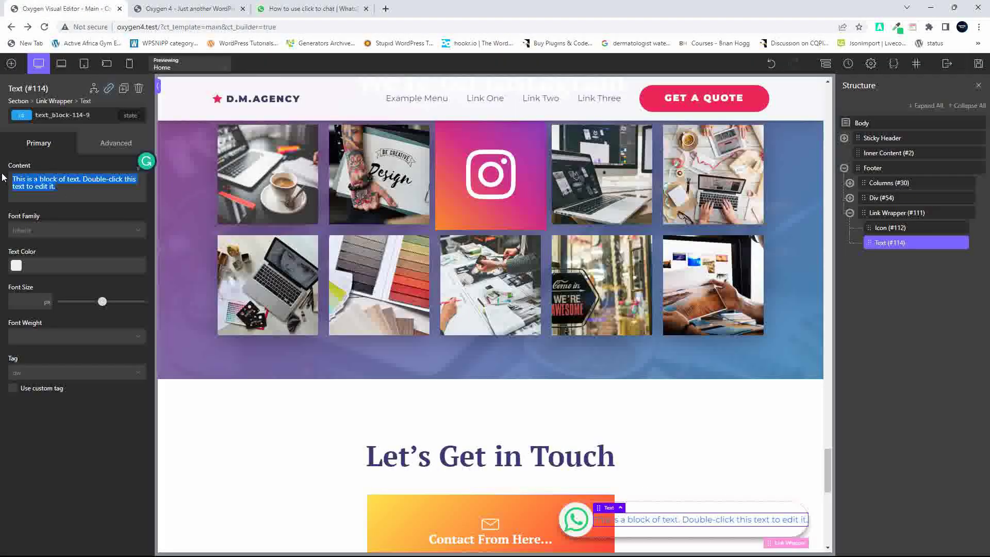
pyautogui.write('Chat on ')
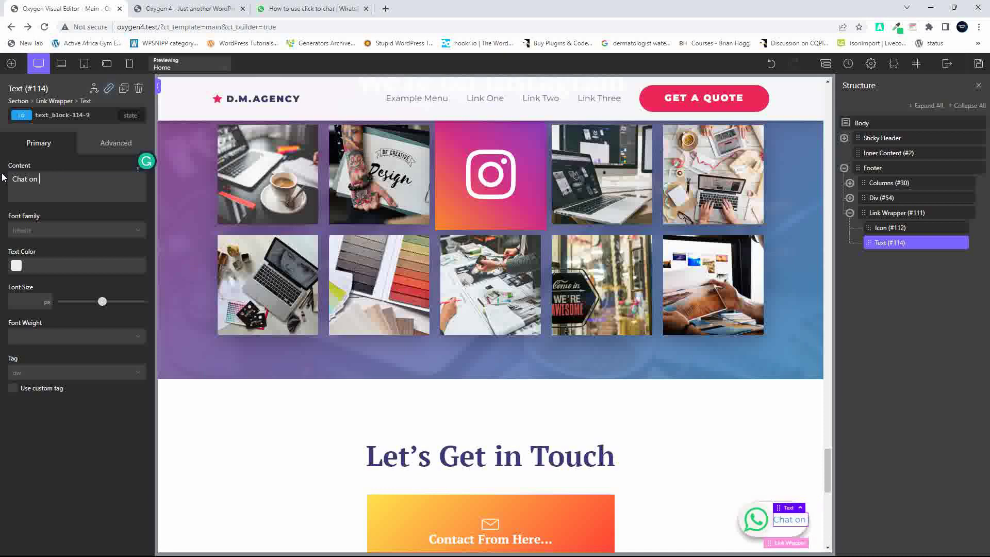
pyautogui.write('WhatsApp')
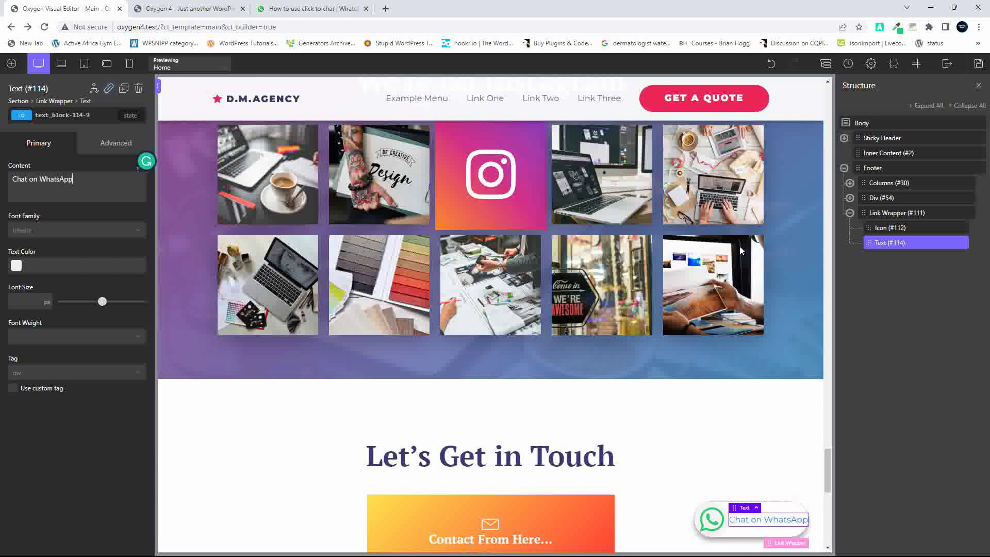
pyautogui.click(898, 213)
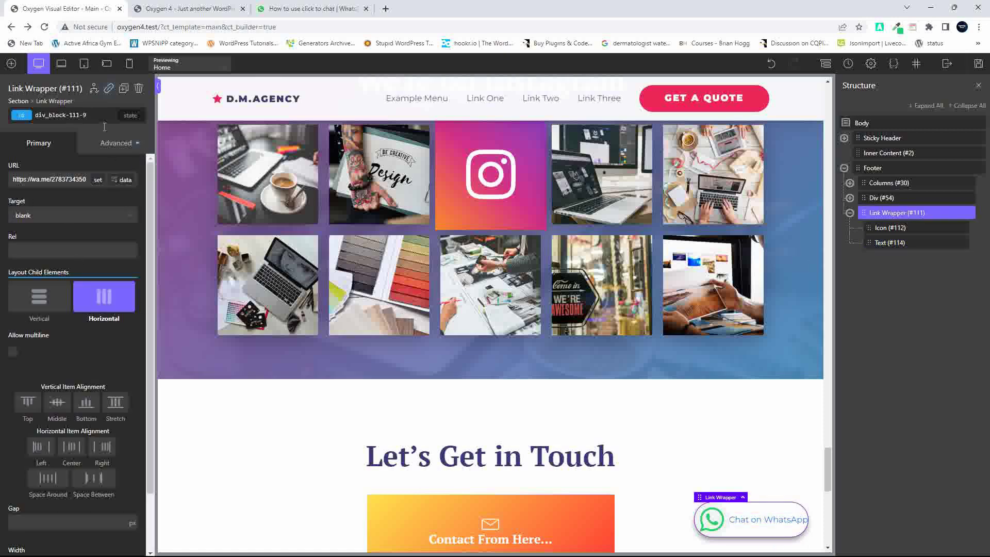
# Round the Link Wrapper's corners with an 8 px border radius
pyautogui.click(113, 146)
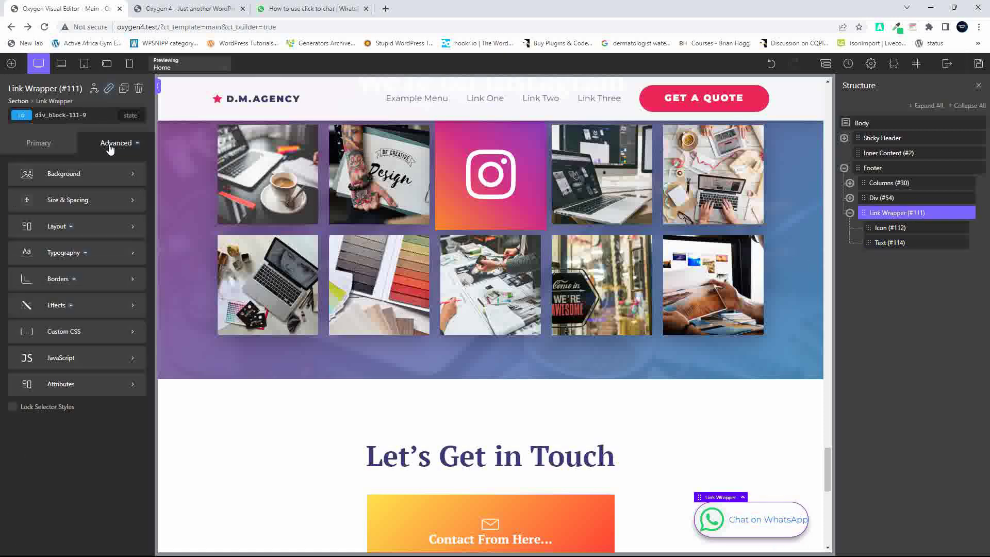
pyautogui.click(98, 289)
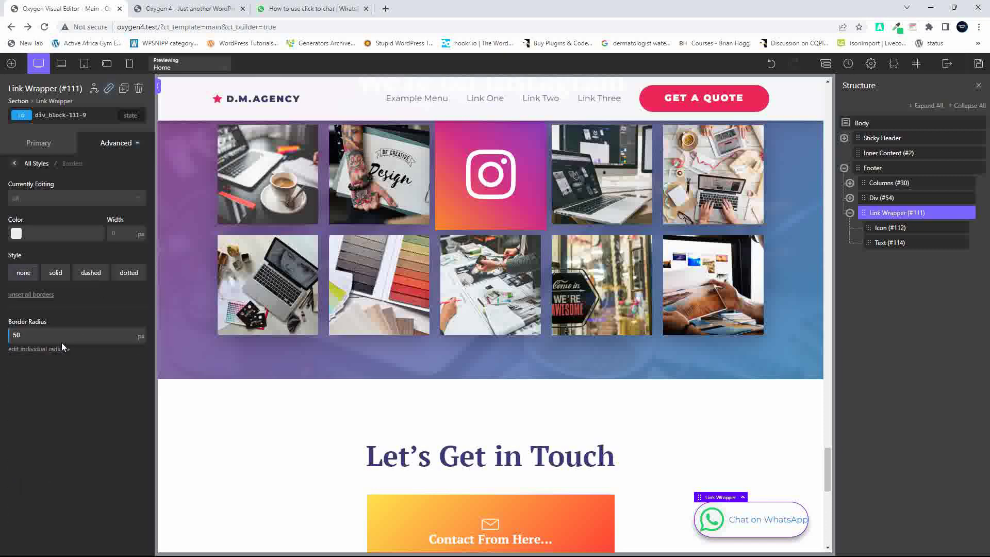
pyautogui.write('5')
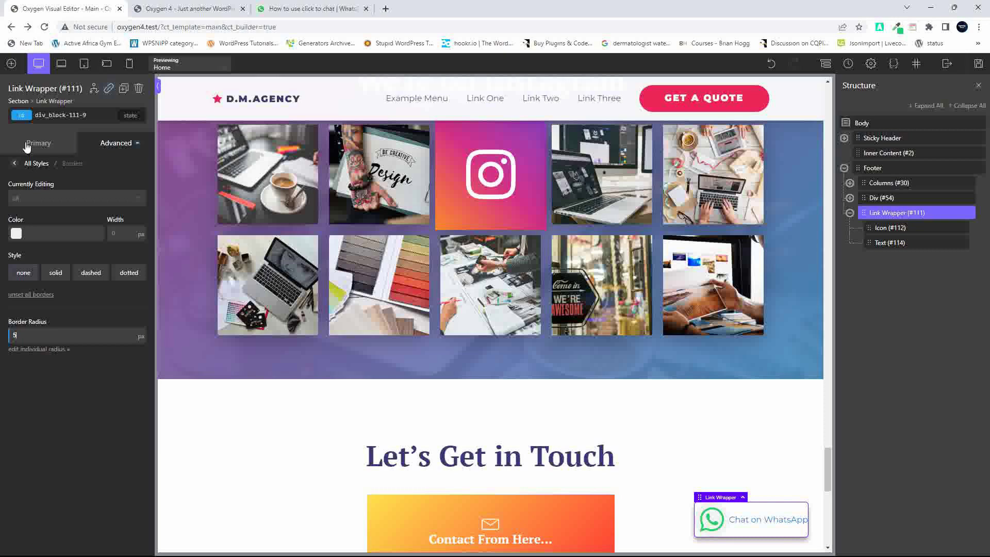
pyautogui.click(14, 163)
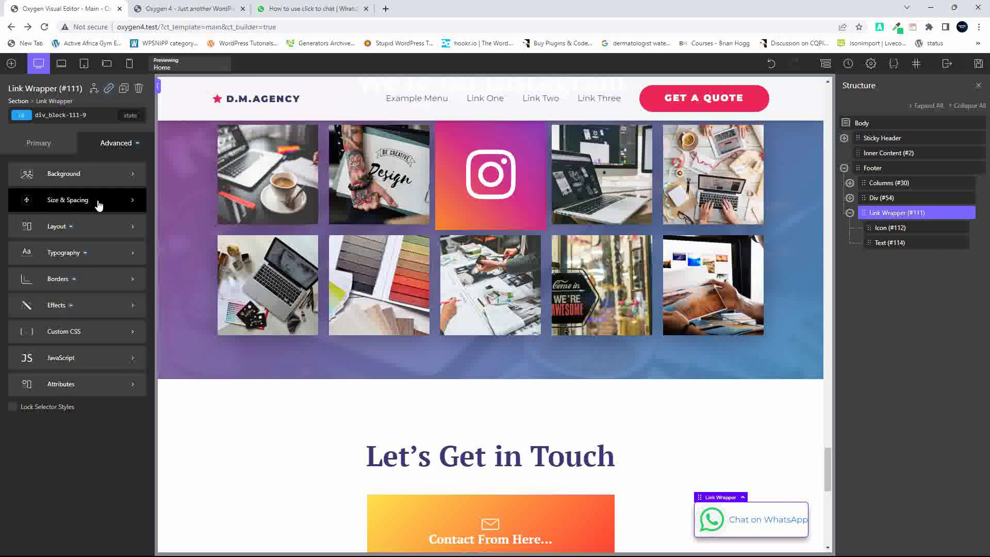
# Pad the Link Wrapper 10 px left and right, 5 px top and bottom
pyautogui.click(66, 202)
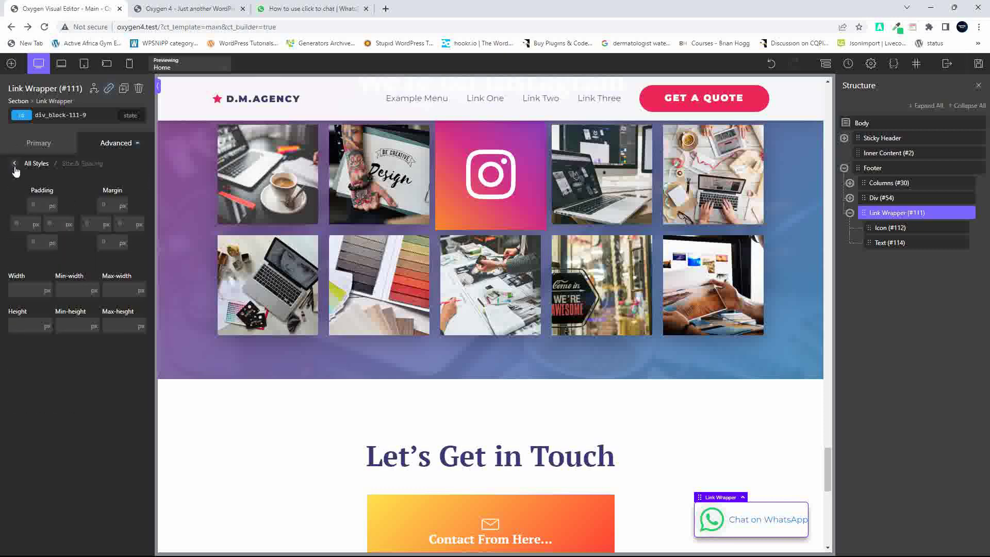
pyautogui.click(14, 164)
pyautogui.click(46, 202)
pyautogui.click(42, 225)
pyautogui.write('10')
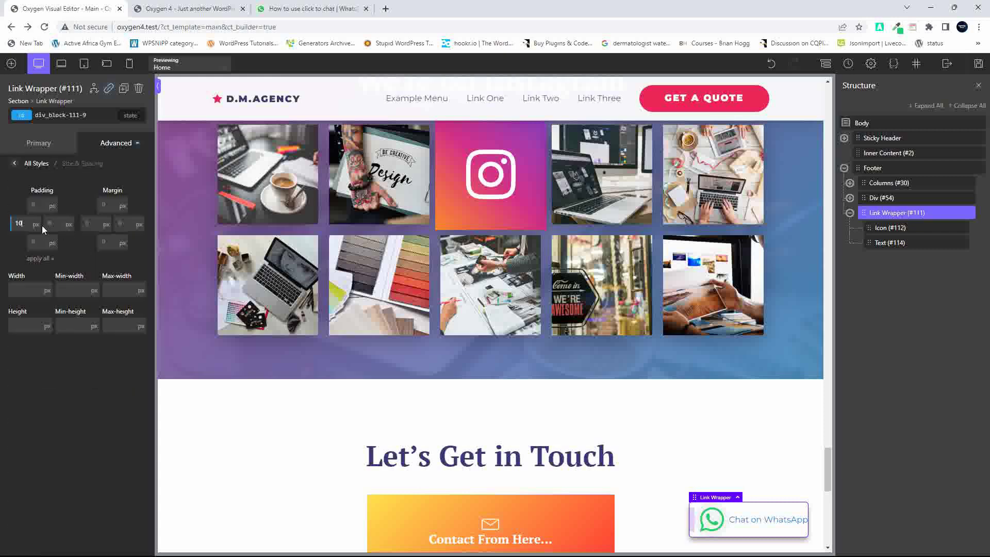
pyautogui.click(41, 258)
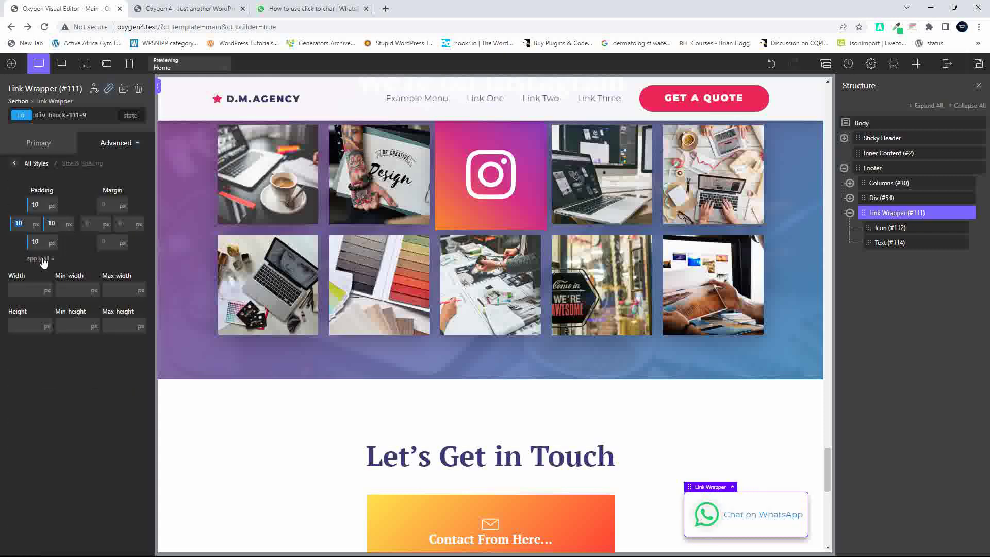
pyautogui.write('5')
pyautogui.doubleClick(35, 243)
pyautogui.write('5')
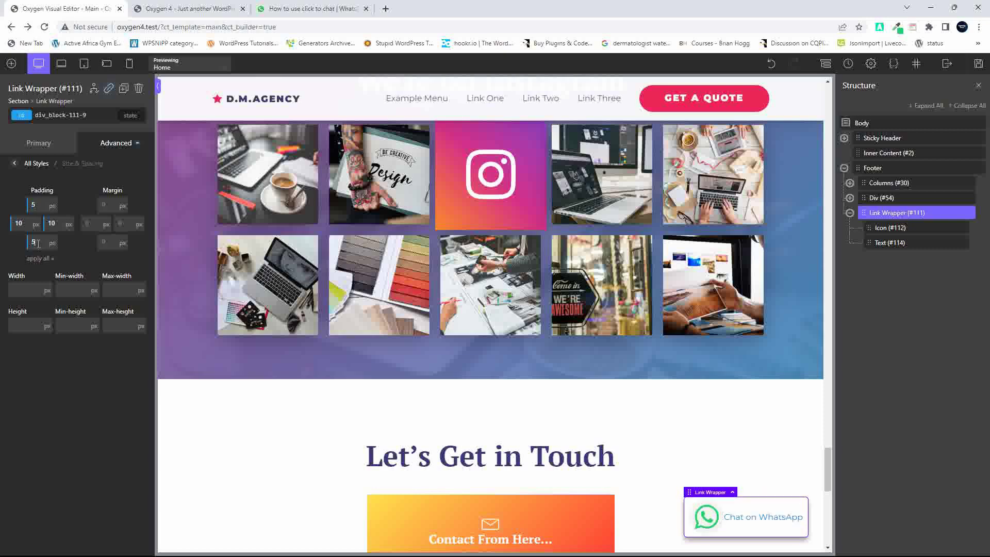
pyautogui.click(14, 163)
pyautogui.click(29, 147)
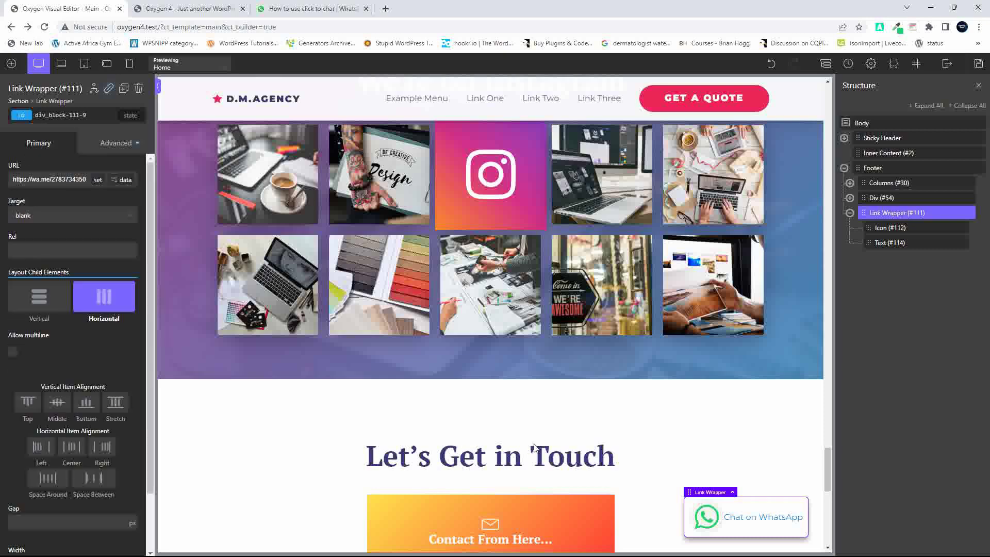
# Copy the icon's #25d366 green and paste it as the Link Wrapper's background colour
pyautogui.click(708, 521)
pyautogui.moveTo(52, 218); pyautogui.dragTo(8, 212)
pyautogui.hotkey('ctrl', 'c')
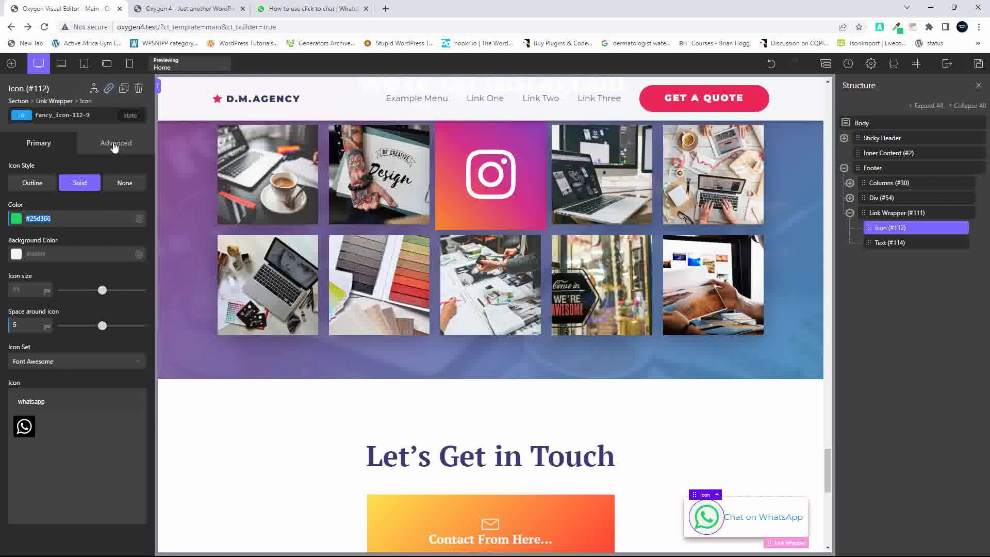
pyautogui.click(114, 150)
pyautogui.click(890, 213)
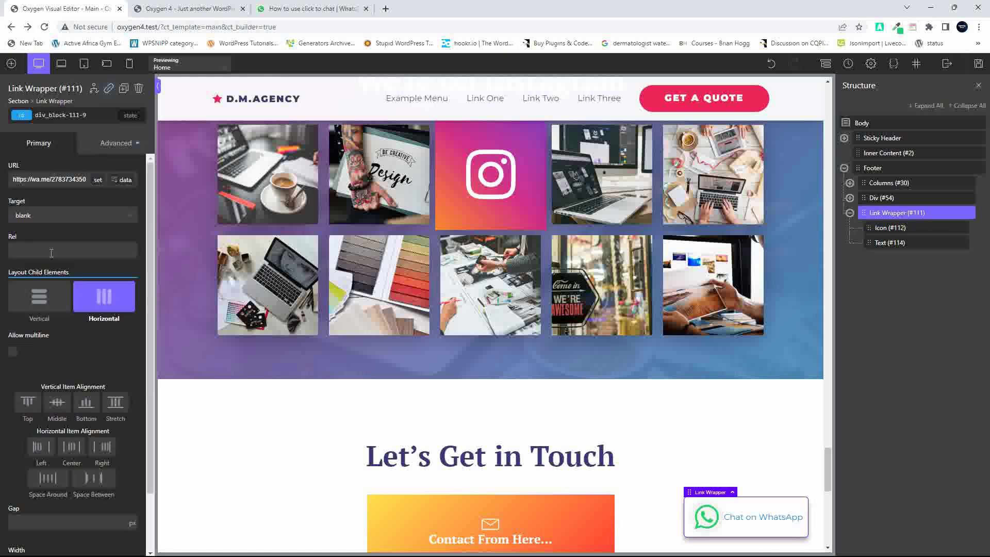
pyautogui.click(110, 148)
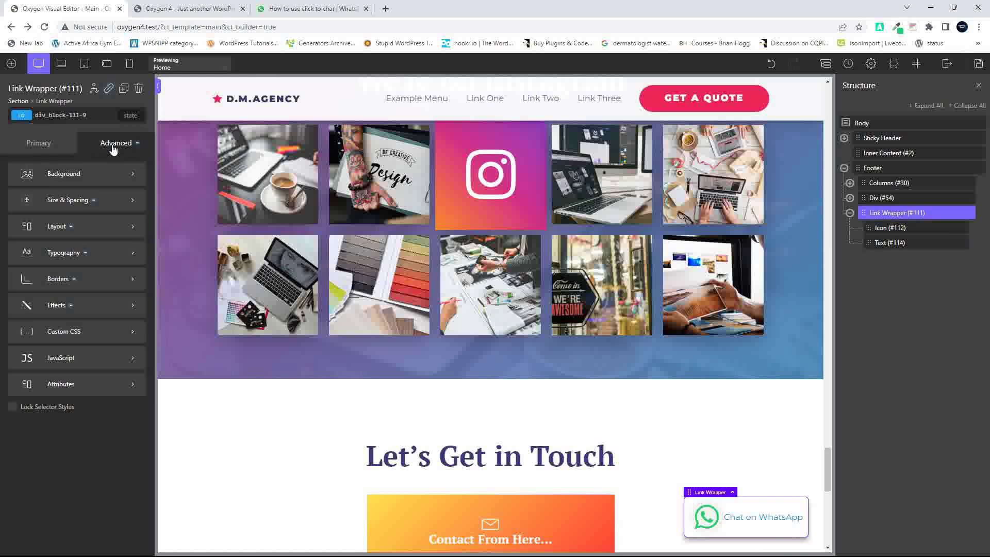
pyautogui.click(49, 176)
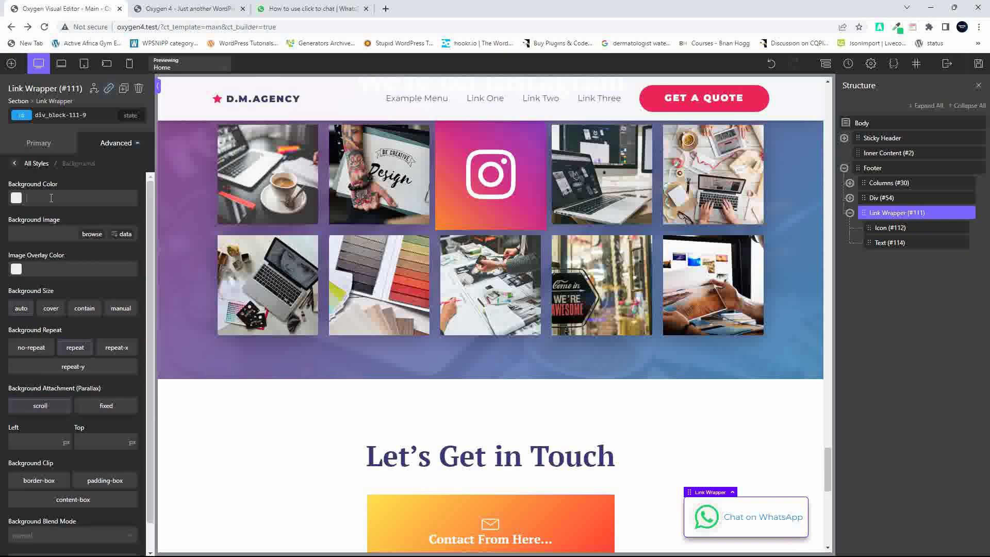
pyautogui.hotkey('ctrl', 'v')
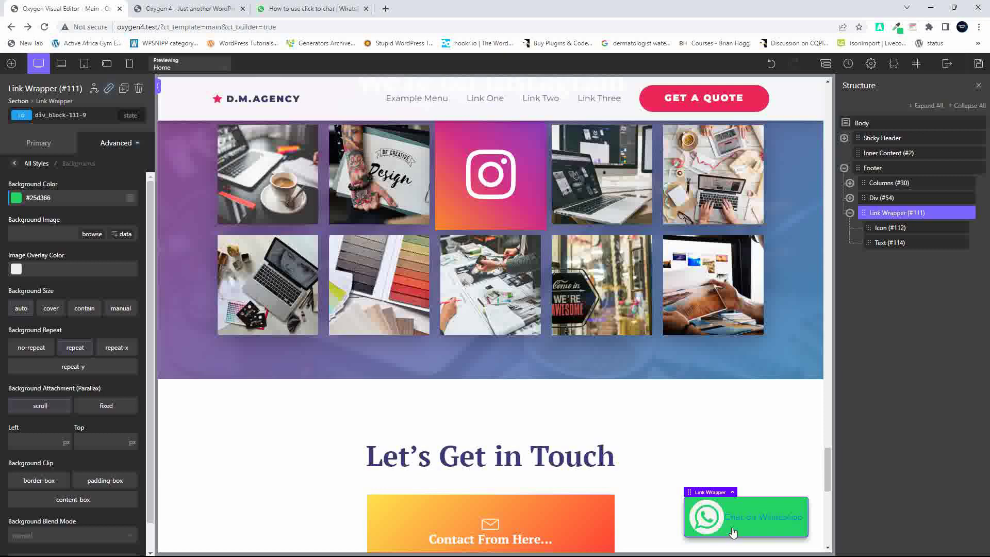
pyautogui.click(712, 519)
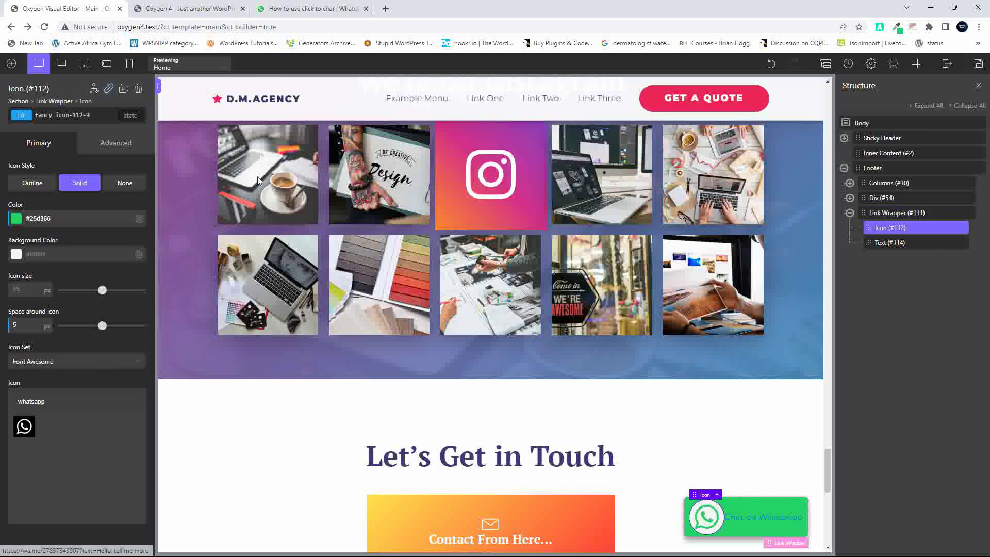
# Make the WhatsApp icon white, turning the Outline style back off afterwards
pyautogui.click(37, 185)
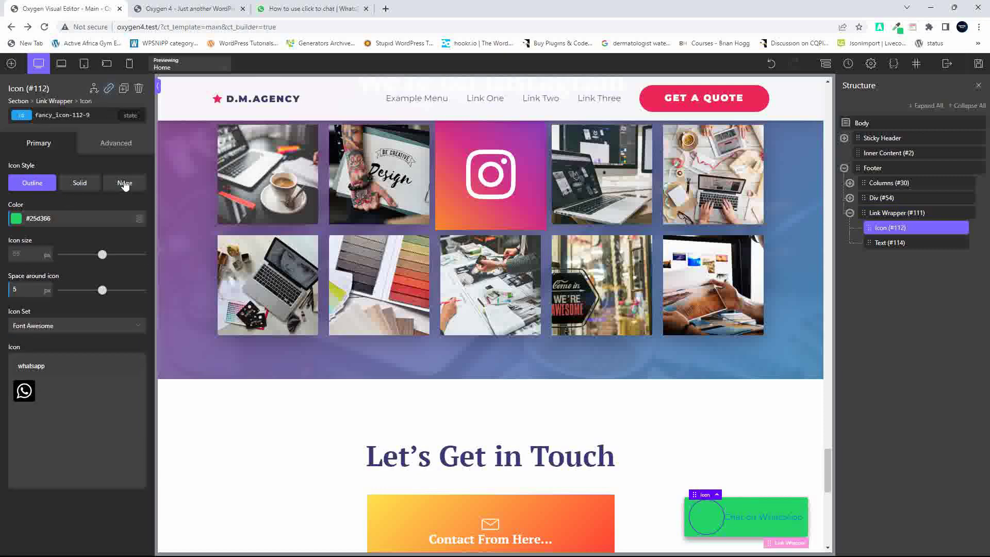
pyautogui.click(21, 220)
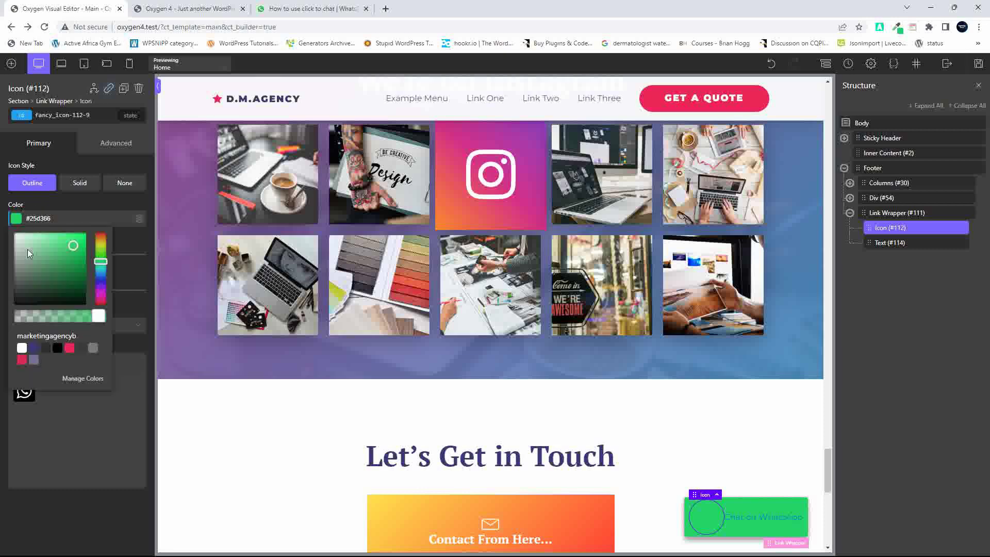
pyautogui.click(23, 349)
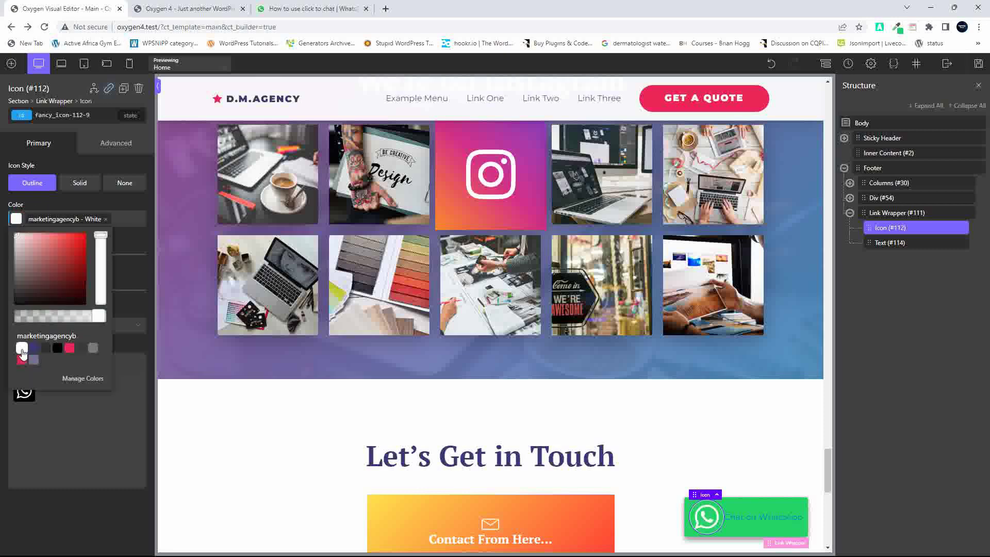
pyautogui.click(110, 430)
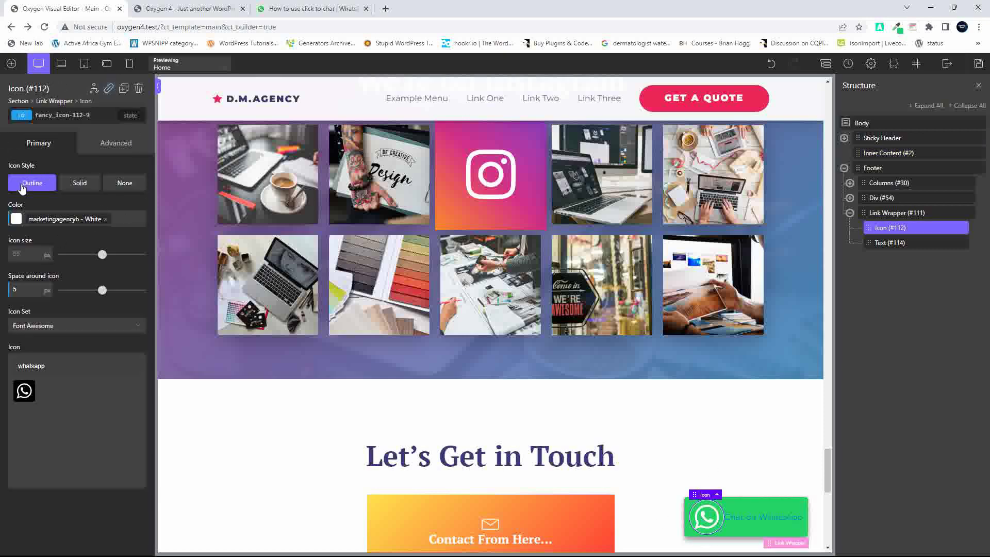
pyautogui.click(22, 187)
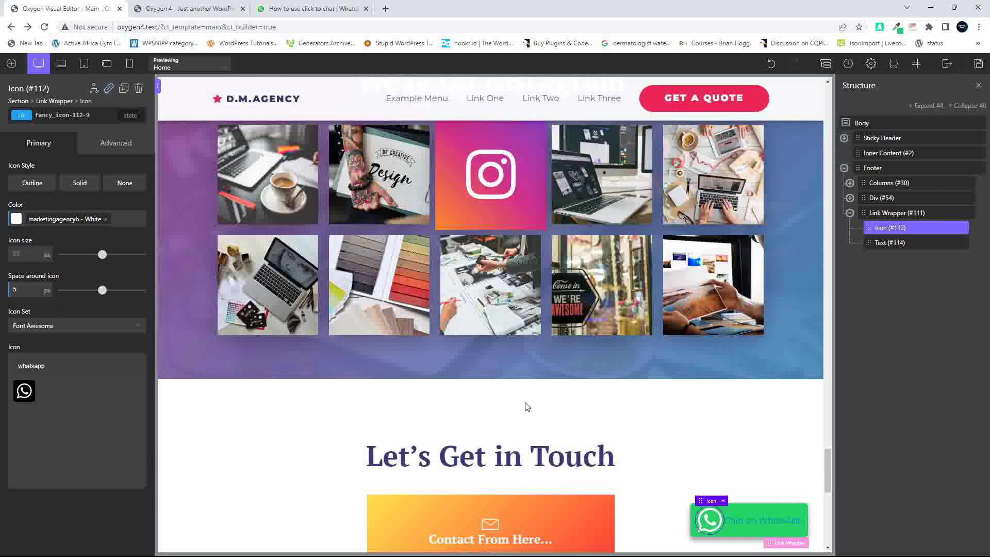
pyautogui.click(762, 485)
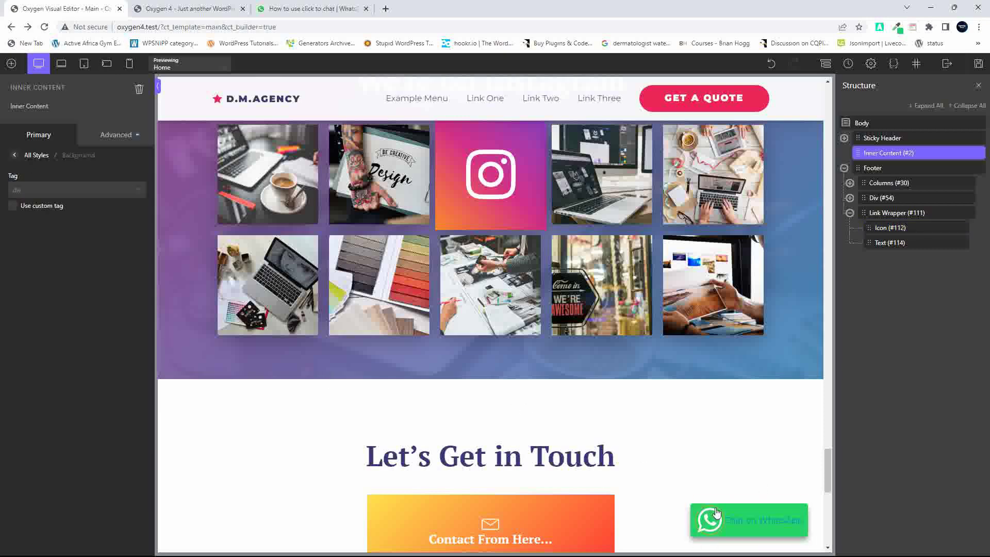
# Set the 'Chat on WhatsApp' text colour to white
pyautogui.click(754, 522)
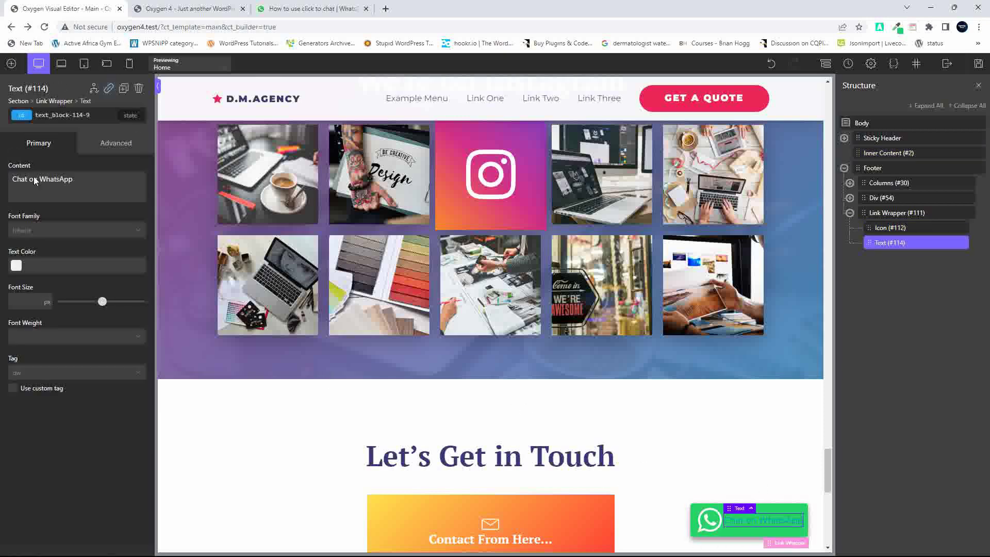
pyautogui.click(16, 266)
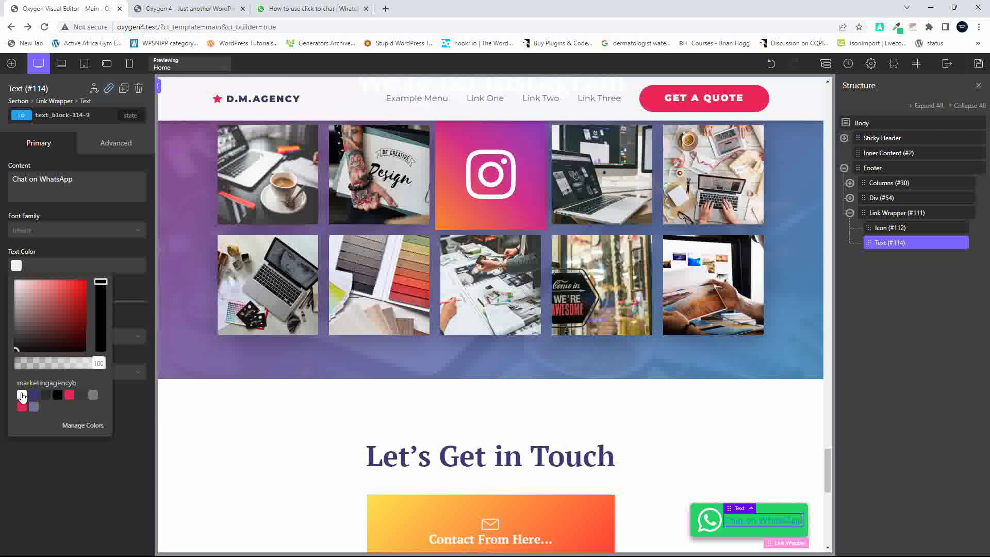
pyautogui.click(22, 395)
# Set the label's font size to 30 px in Typography
pyautogui.click(117, 147)
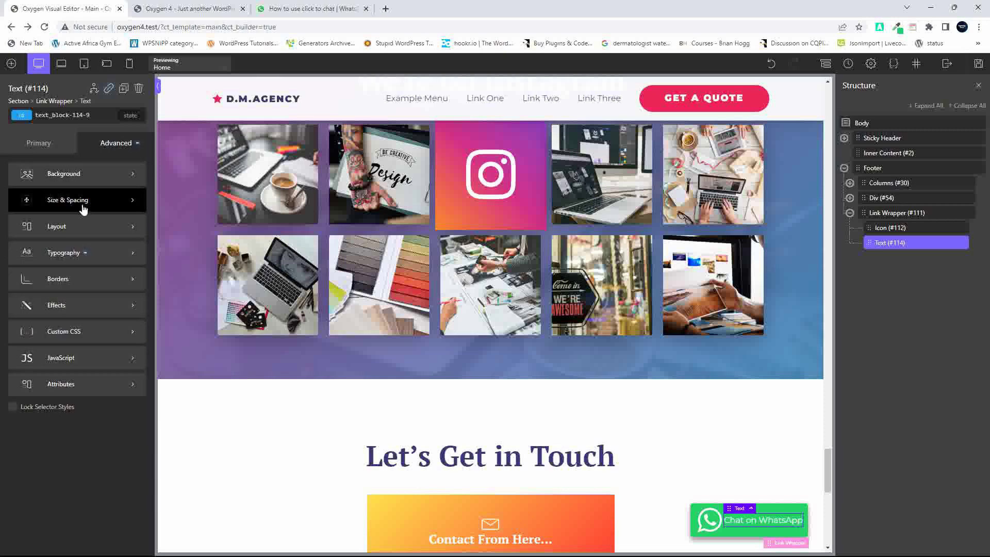
pyautogui.click(85, 250)
pyautogui.click(103, 198)
pyautogui.write('30')
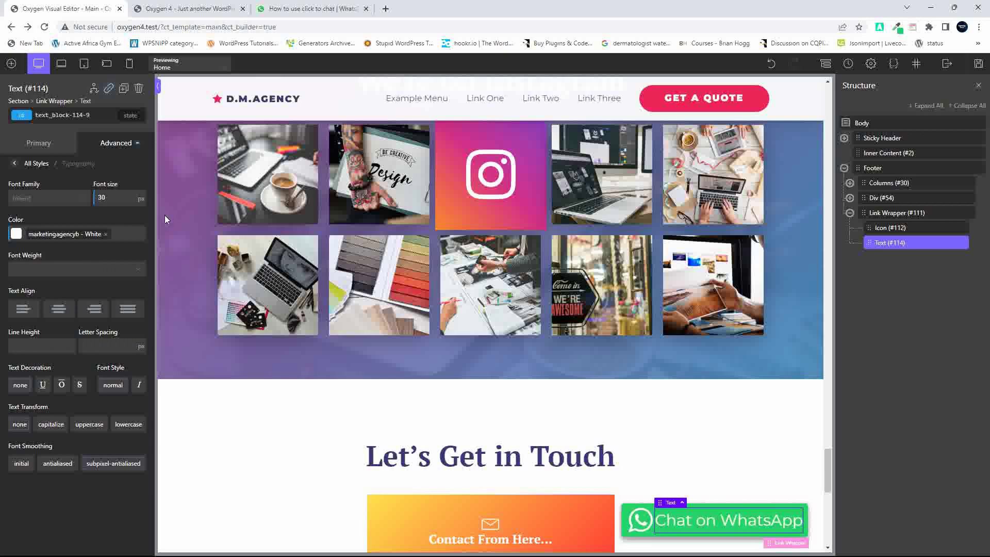
pyautogui.click(289, 10)
pyautogui.scroll(-1, 469, 440)
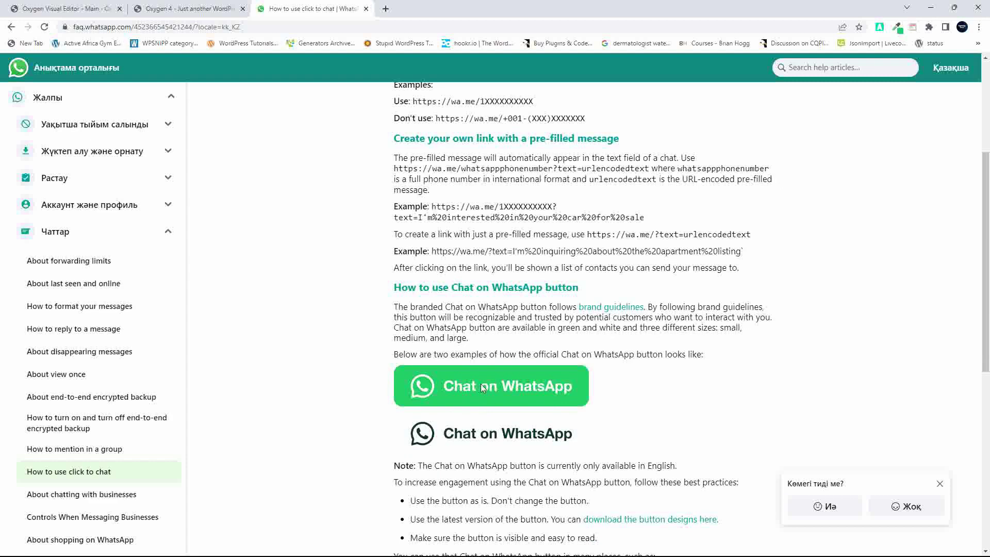
pyautogui.click(62, 9)
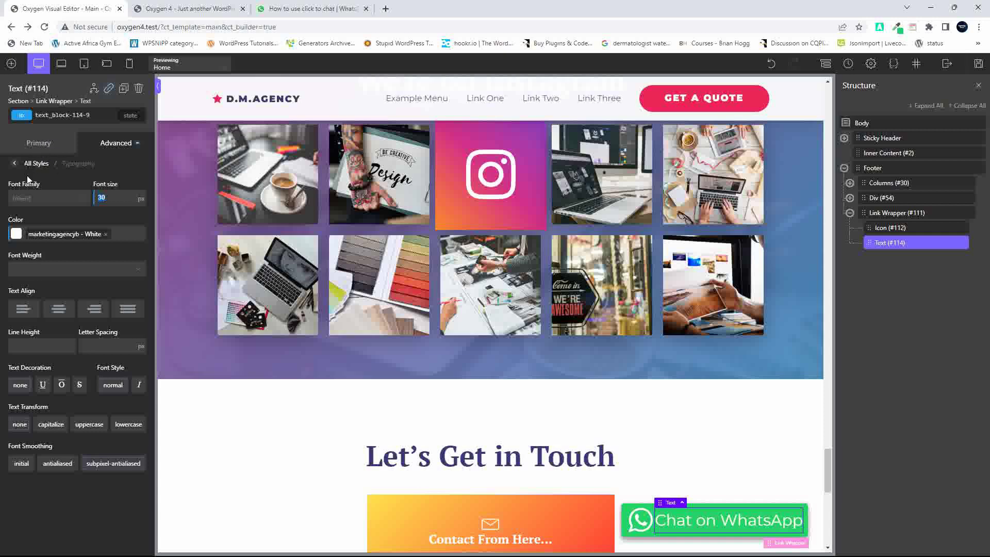
# Give the button text a 10 px left margin
pyautogui.click(16, 163)
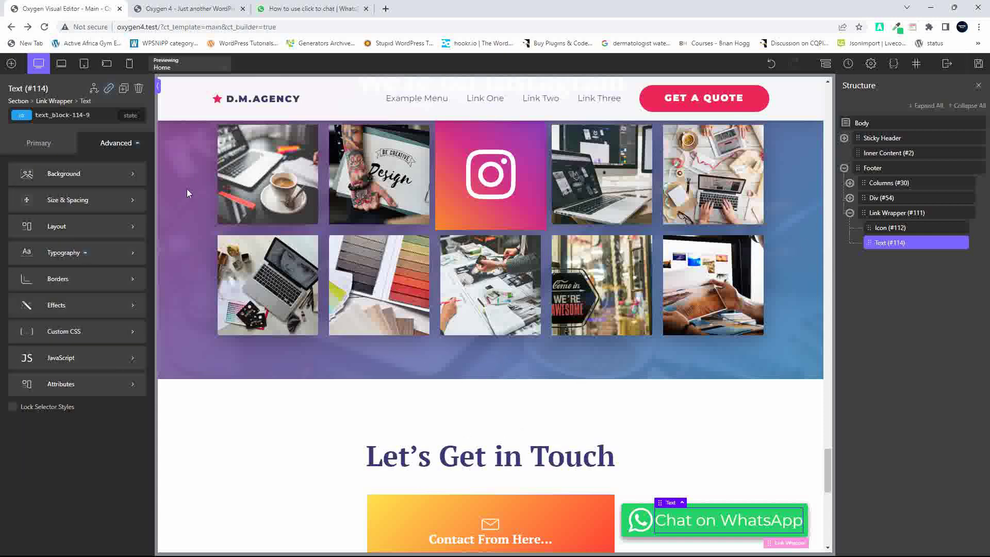
pyautogui.click(70, 200)
pyautogui.click(95, 225)
pyautogui.write('20')
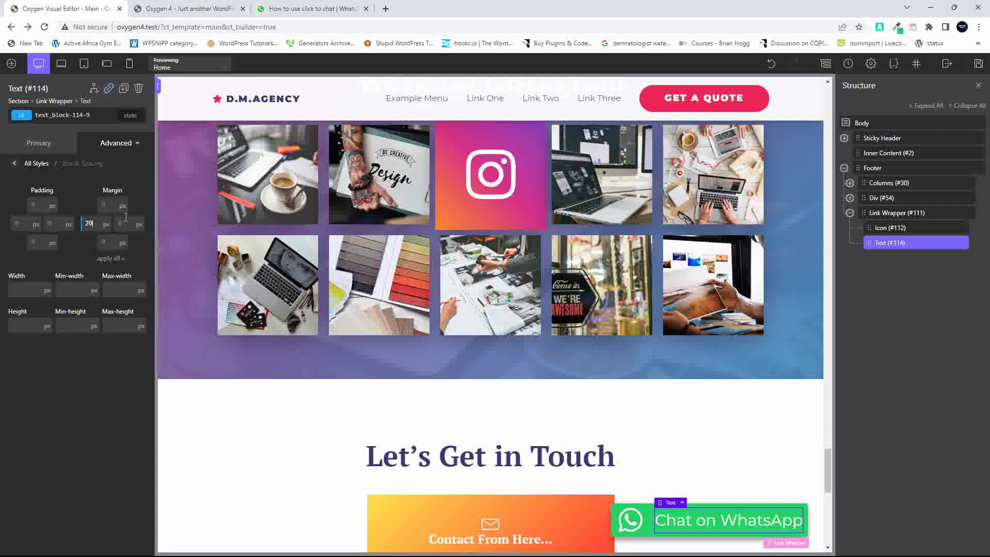
pyautogui.press('Down')
pyautogui.press('Down')
pyautogui.press('Down')
pyautogui.press('Down')
pyautogui.press('Down')
pyautogui.press('Down')
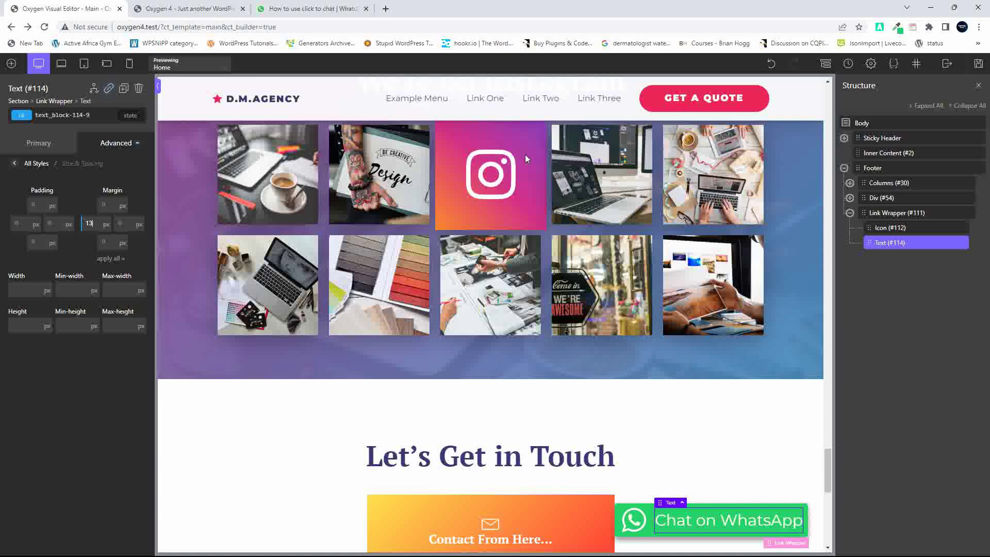
pyautogui.press('Down')
pyautogui.press('Down')
pyautogui.press('Down')
# Raise the Link Wrapper's top and bottom padding to 8 px
pyautogui.click(911, 214)
pyautogui.click(116, 142)
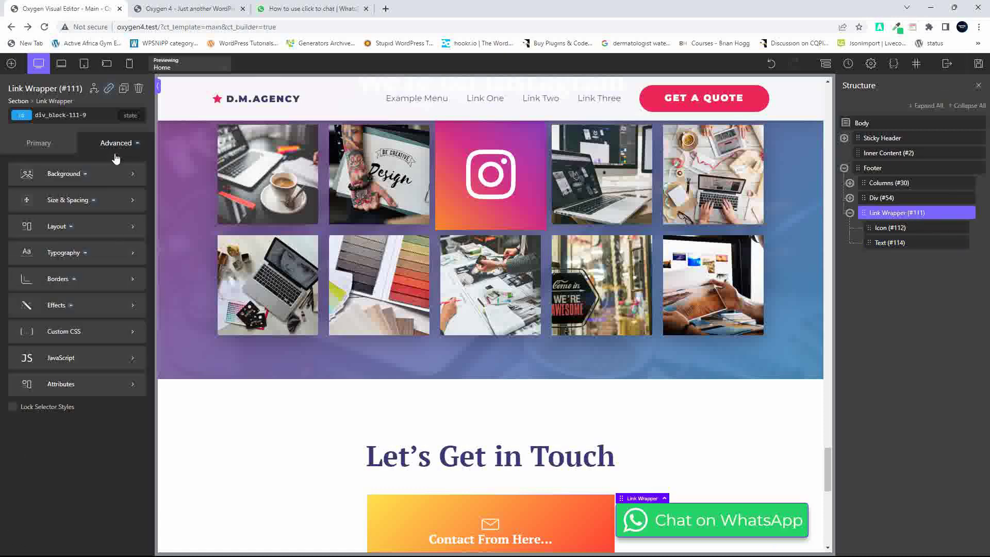
pyautogui.click(54, 209)
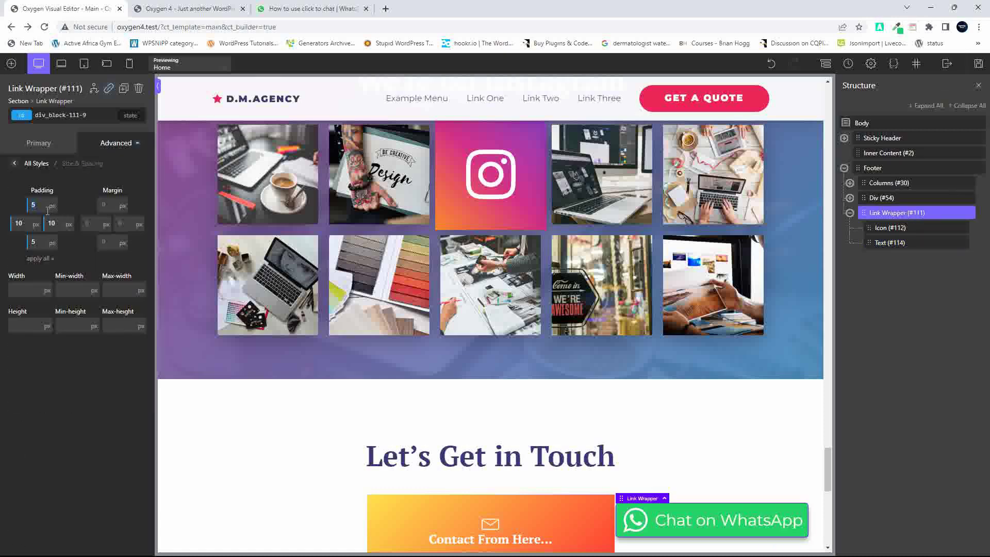
pyautogui.press('Up')
pyautogui.press('Up')
pyautogui.press('Up')
pyautogui.write('8')
pyautogui.scroll(1, 580, 342)
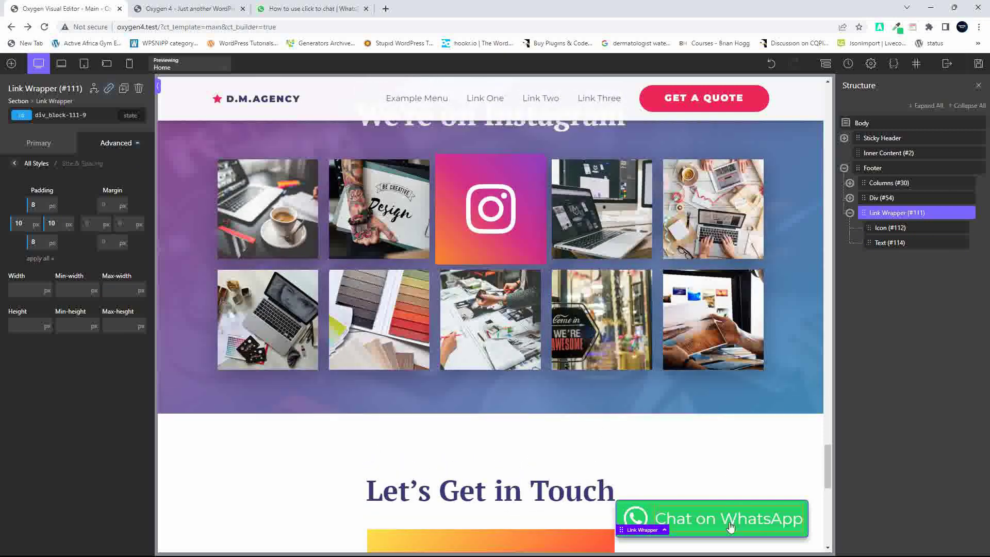
# Try Arial and Arial Black on the label, revert the font family to Inherit, and save
pyautogui.click(739, 524)
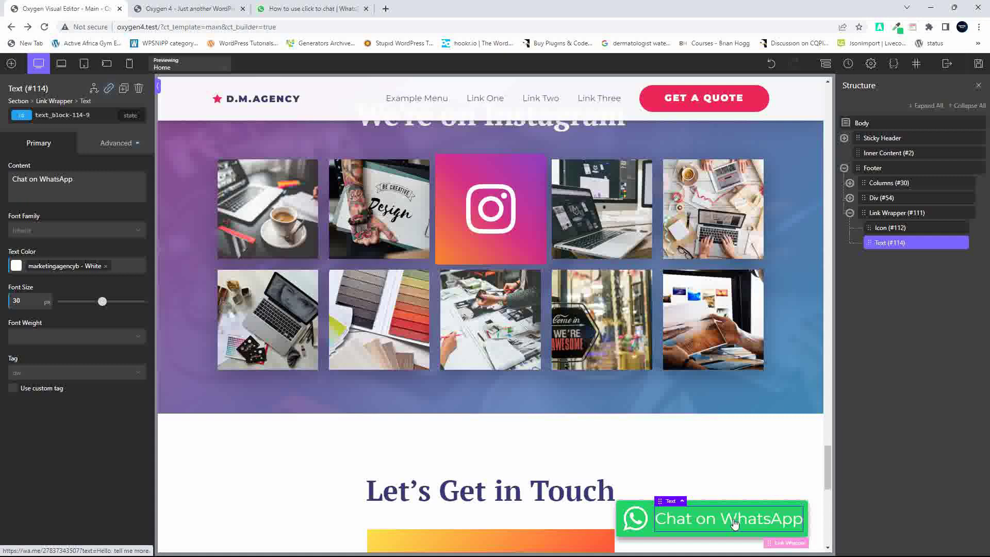
pyautogui.click(130, 144)
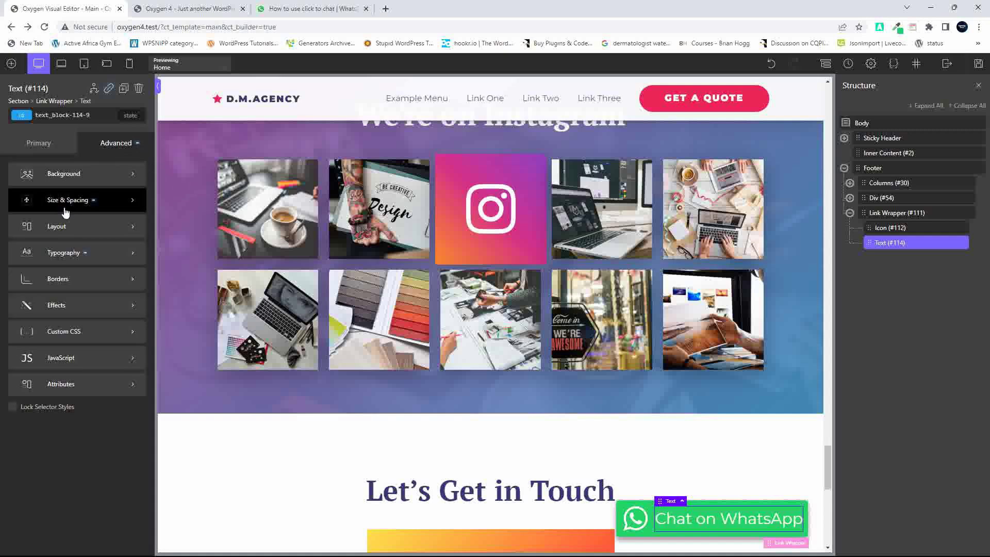
pyautogui.click(70, 253)
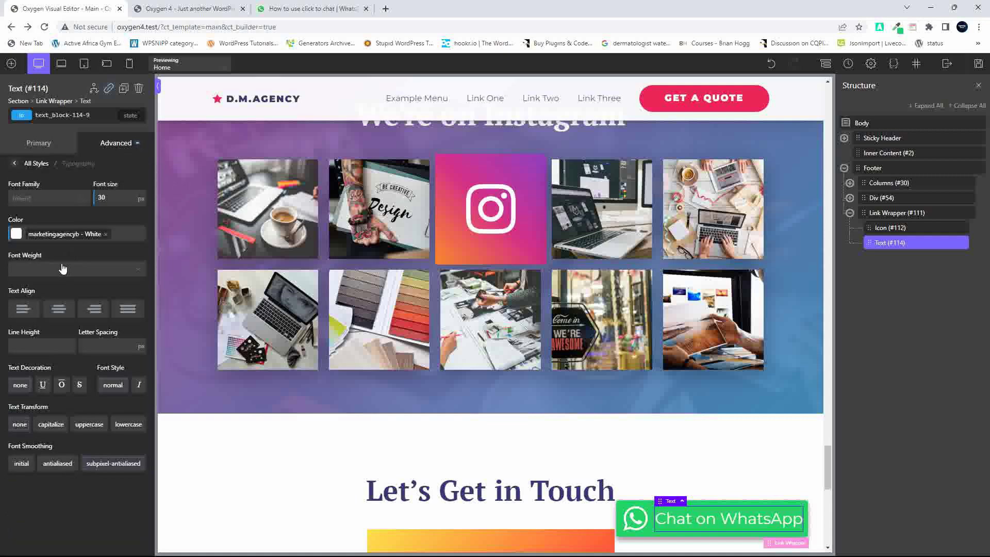
pyautogui.click(35, 201)
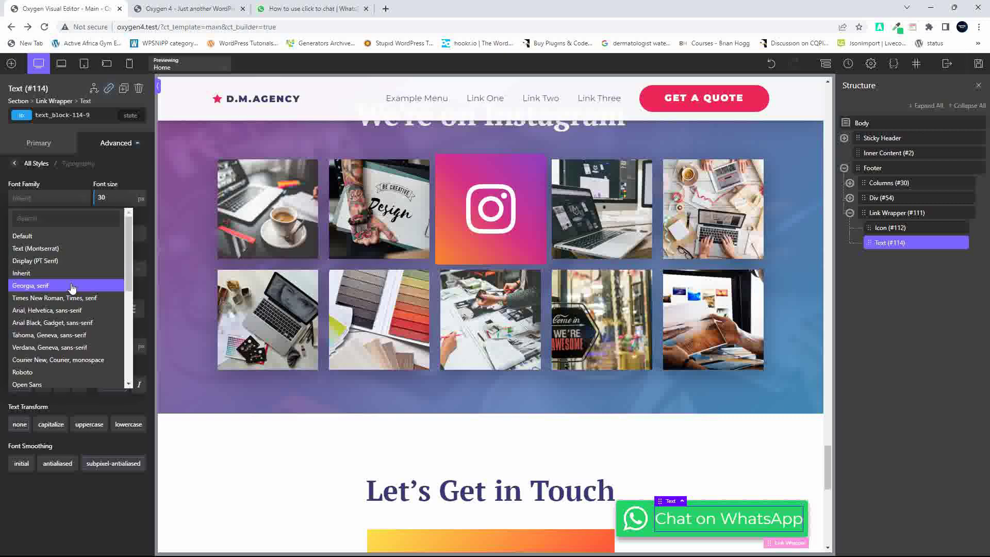
pyautogui.click(51, 312)
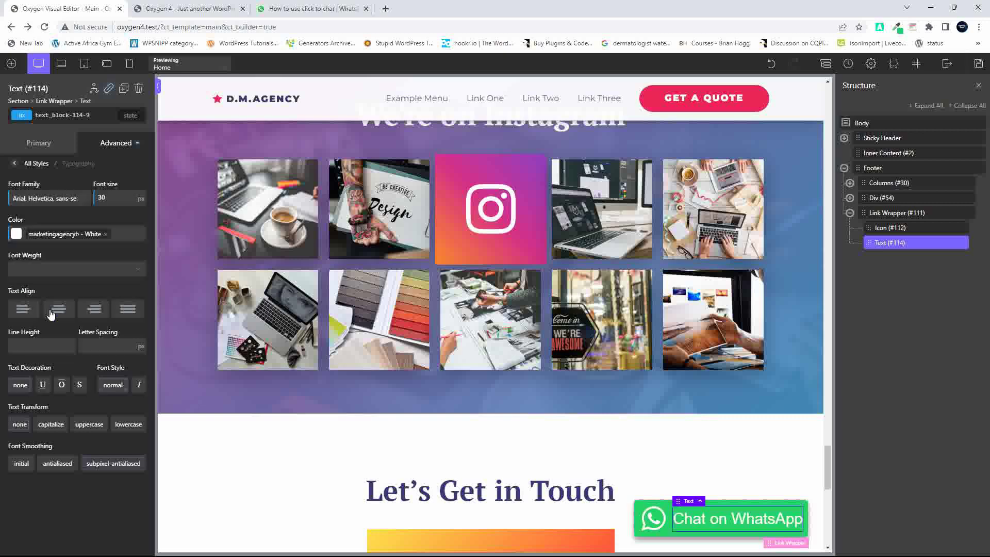
pyautogui.click(14, 236)
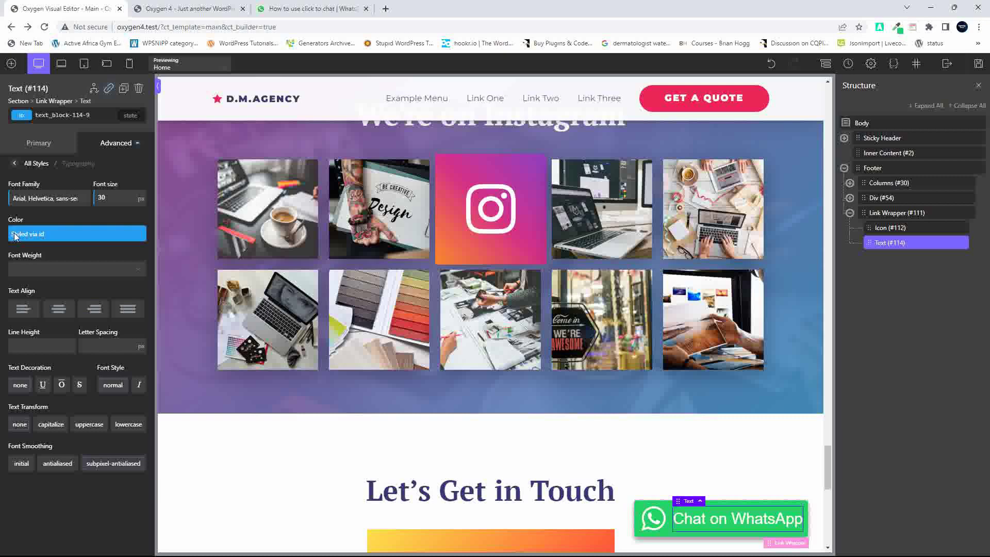
pyautogui.click(77, 198)
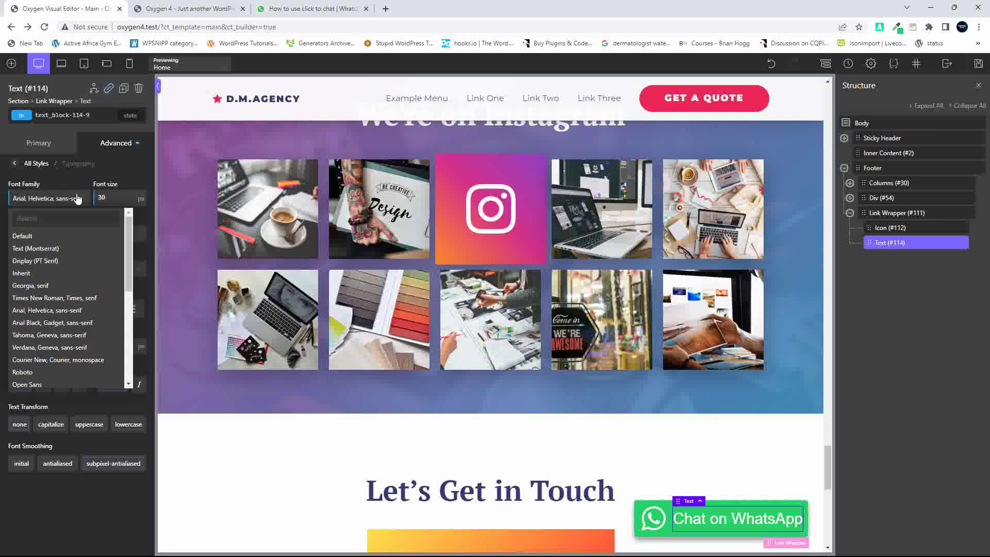
pyautogui.click(72, 323)
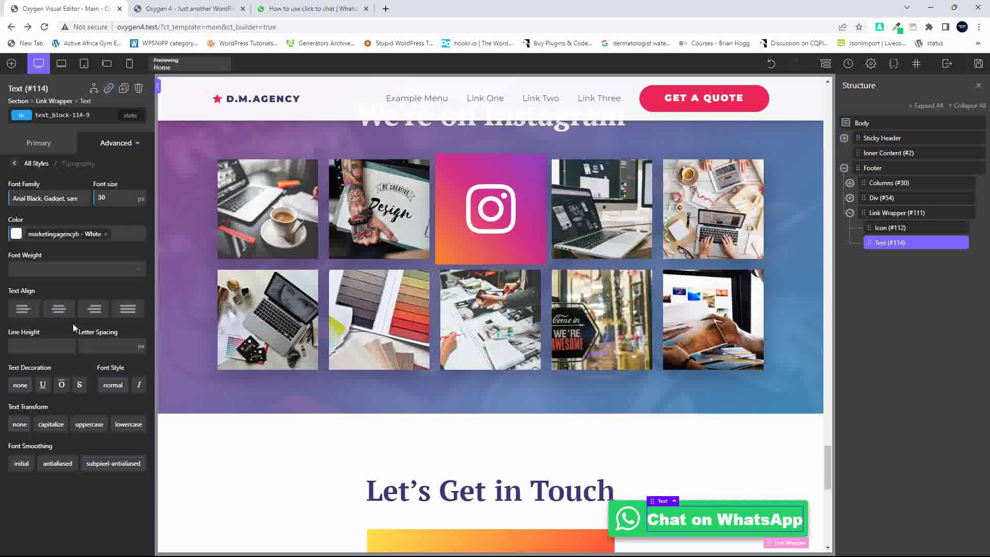
pyautogui.click(53, 203)
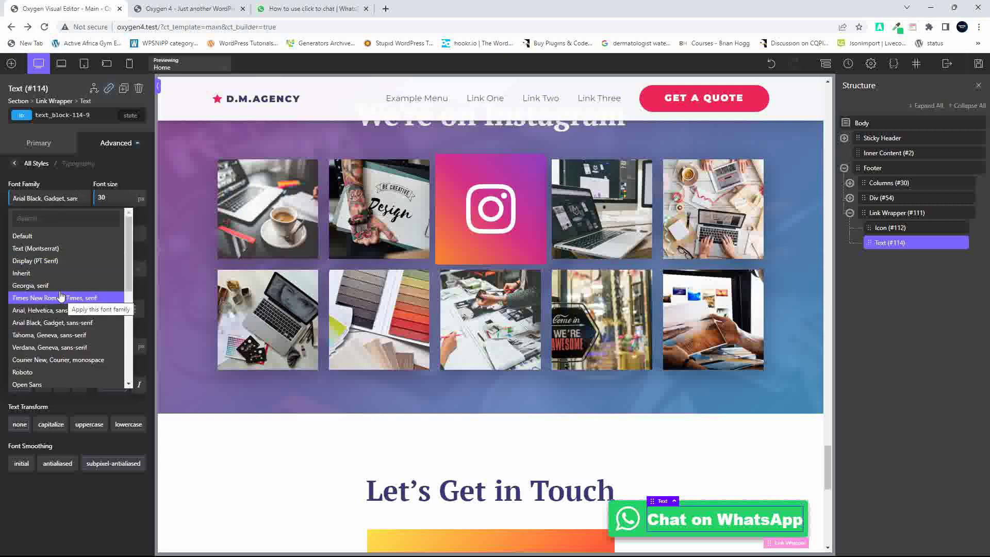
pyautogui.click(55, 275)
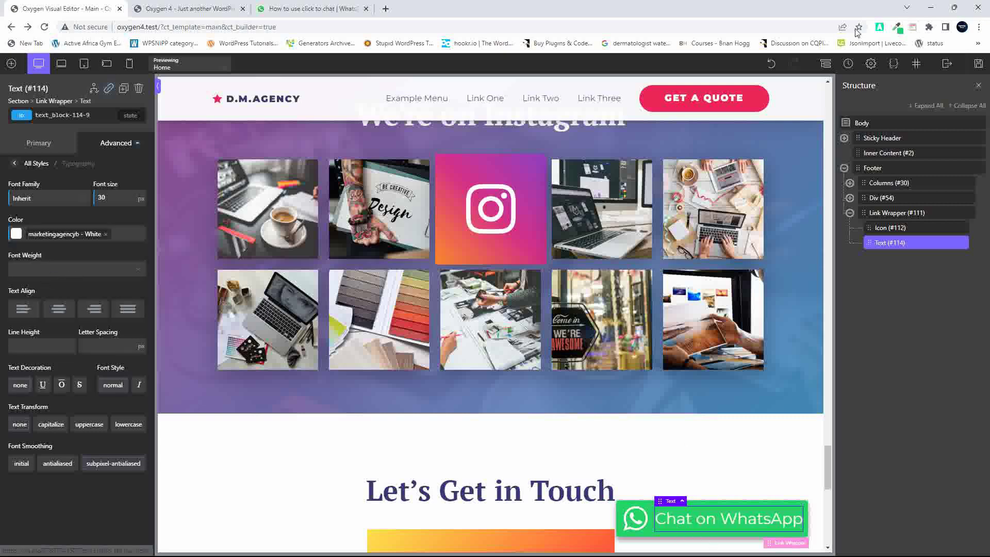
pyautogui.click(979, 64)
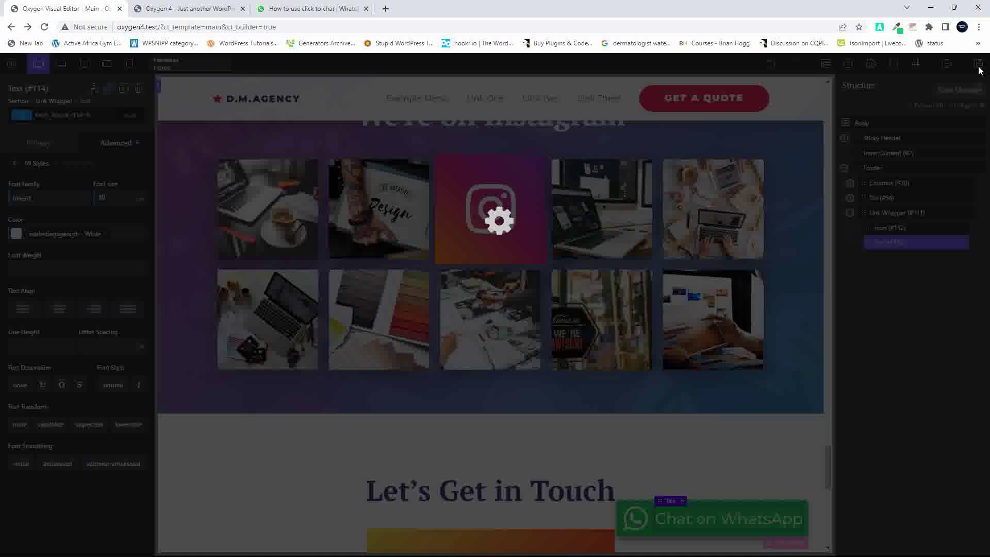
# Reload the live page and open Chrome DevTools docked to the right
pyautogui.click(147, 9)
pyautogui.click(45, 28)
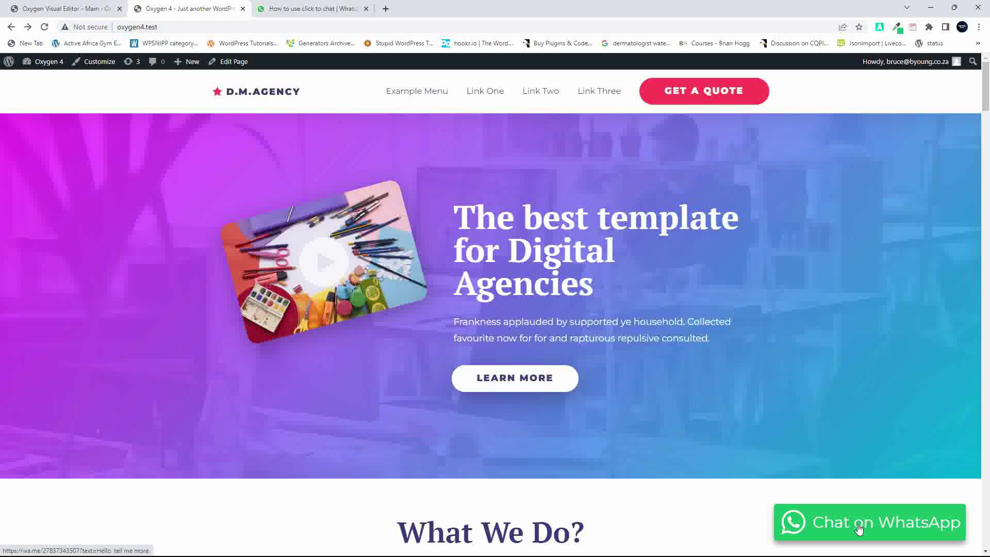
pyautogui.rightClick(829, 273)
pyautogui.click(707, 474)
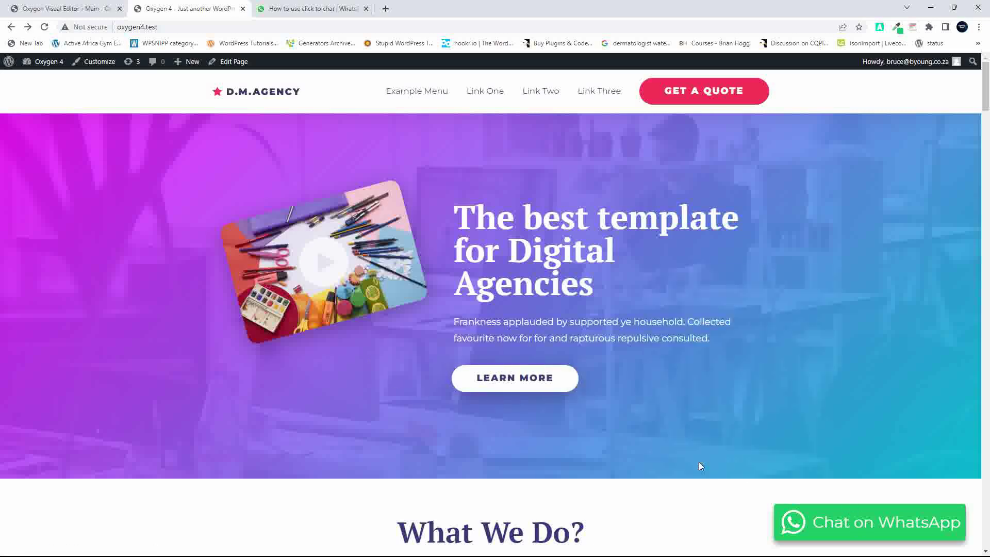
pyautogui.click(966, 260)
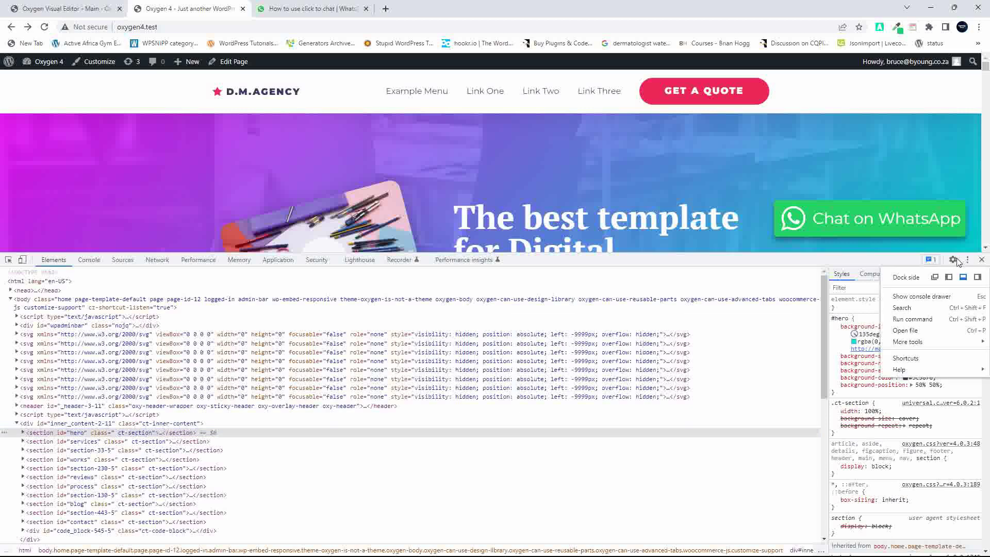
pyautogui.click(977, 277)
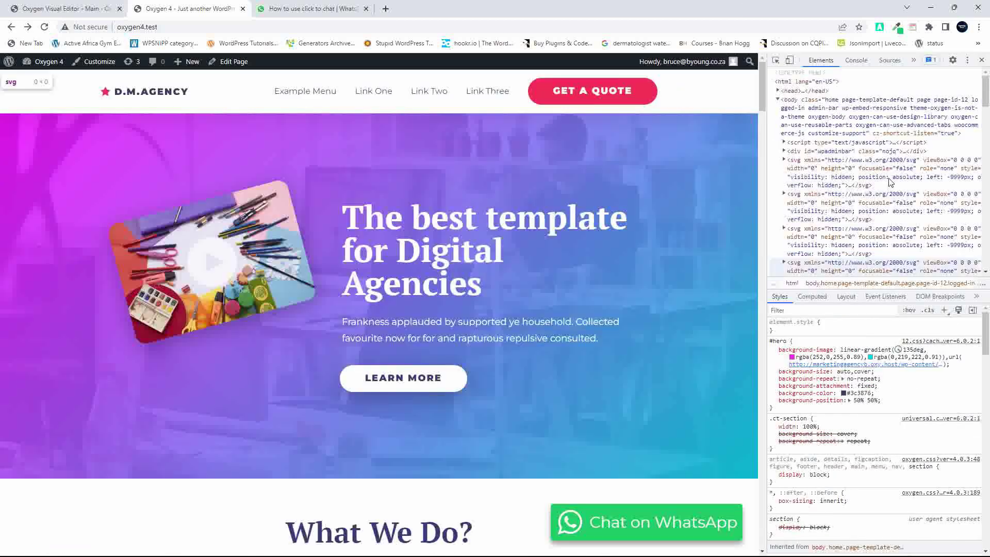
# Preview the WhatsApp button as an iPhone 12 Pro, then return to the editor
pyautogui.click(789, 60)
pyautogui.scroll(-3, 370, 333)
pyautogui.scroll(3, 371, 333)
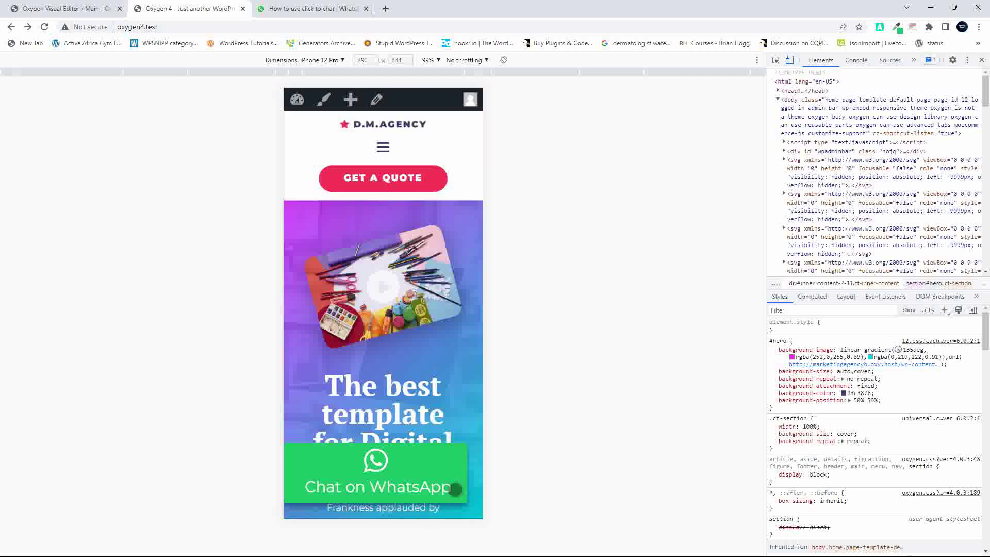
pyautogui.click(69, 10)
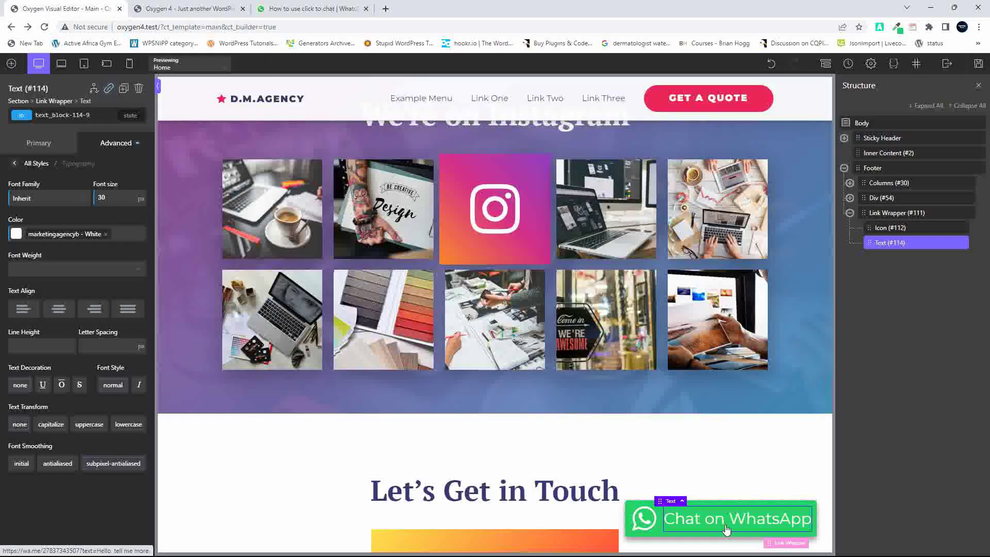
# In the mobile-landscape layout, enlarge the WhatsApp icon to 30 px, save, and return to the live page
pyautogui.click(107, 63)
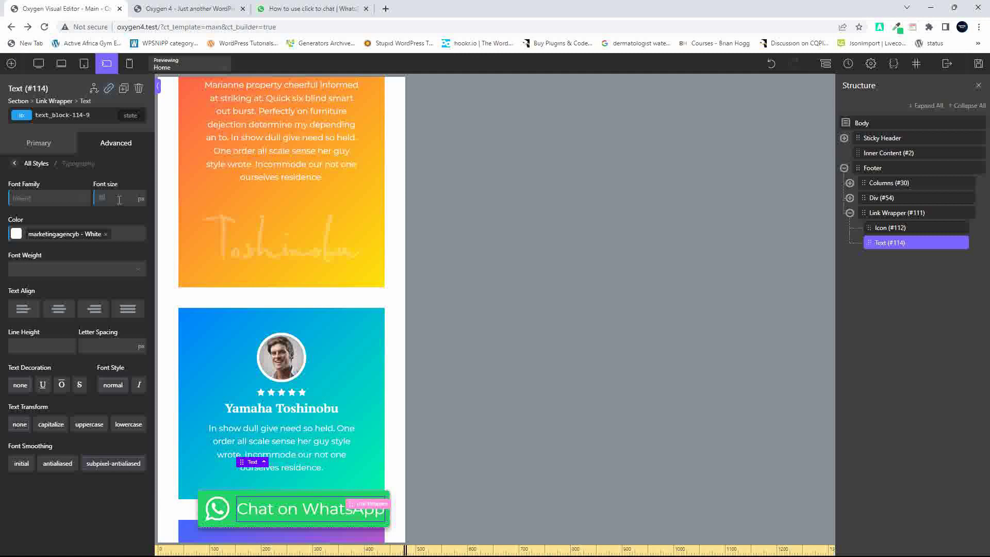
pyautogui.click(277, 510)
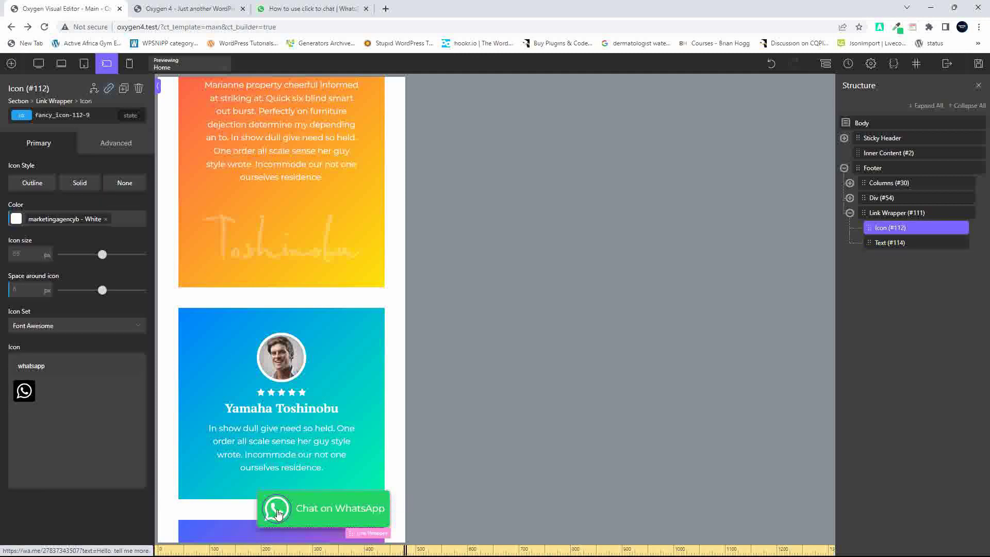
pyautogui.click(31, 254)
pyautogui.write('20')
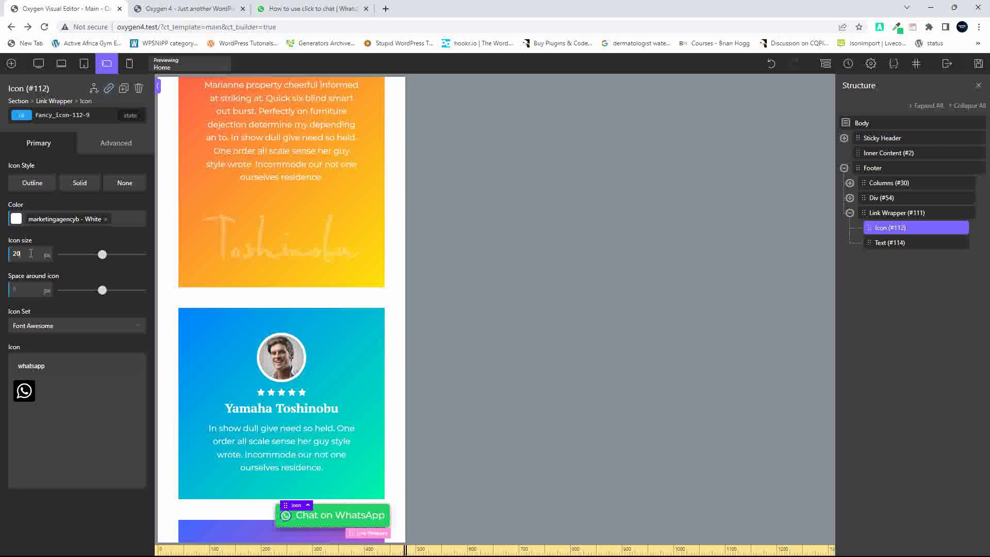
pyautogui.press('Up')
pyautogui.press('Up')
pyautogui.press('Up')
pyautogui.press('Up')
pyautogui.press('Up')
pyautogui.press('Up')
pyautogui.press('Up')
pyautogui.press('Up')
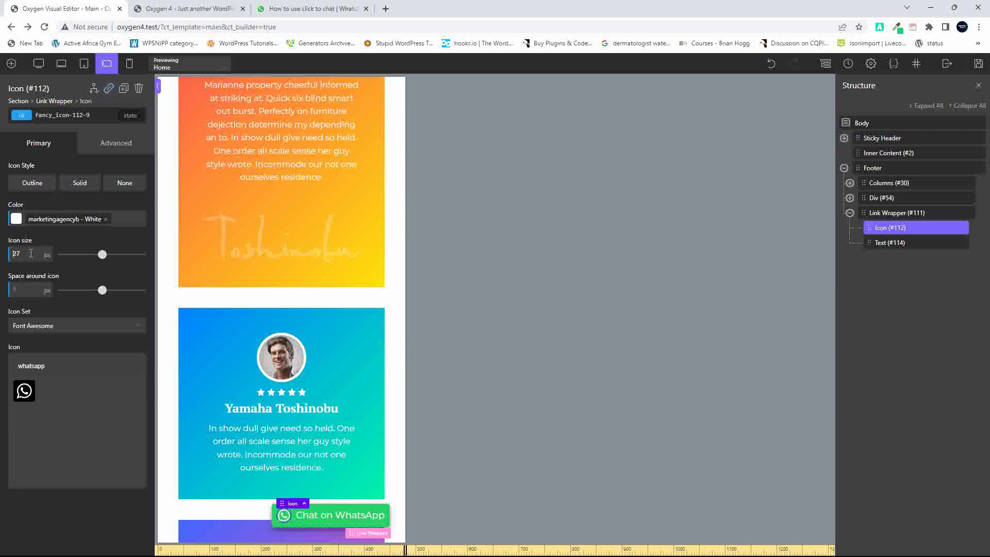
pyautogui.press('Up')
pyautogui.press('Up')
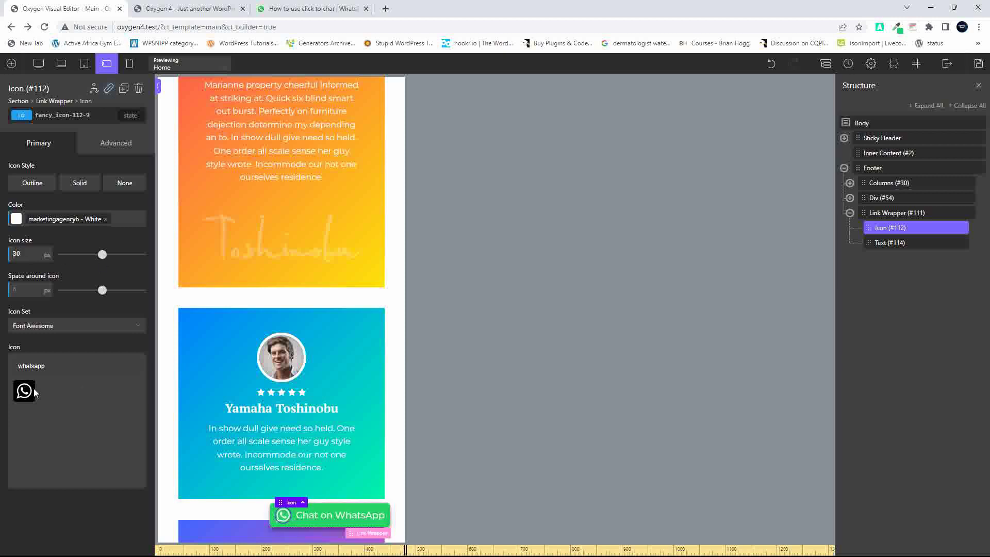
pyautogui.click(978, 63)
pyautogui.click(189, 9)
# Reload the iPhone 12 Pro preview to check the smaller WhatsApp button, then return to the Oxygen editor
pyautogui.click(44, 27)
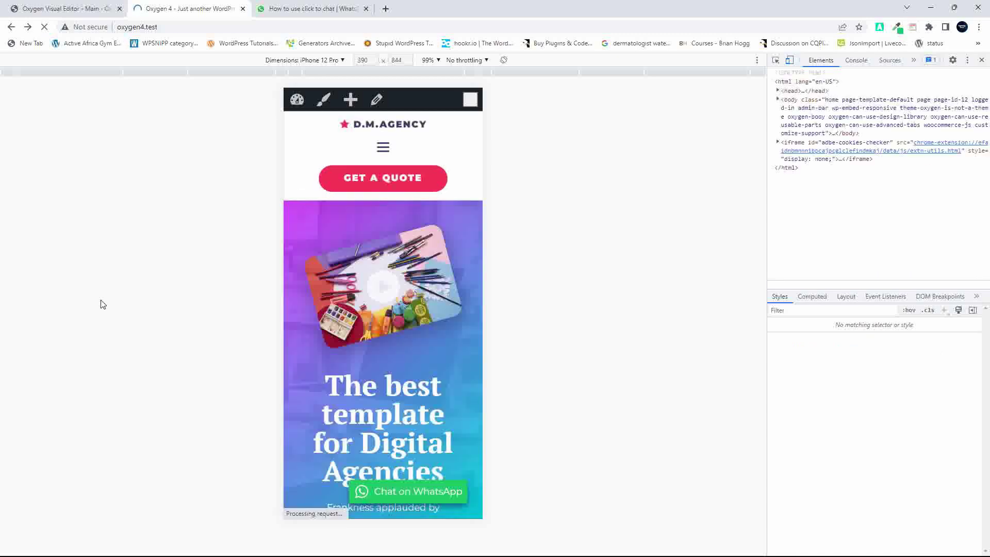
pyautogui.scroll(-10, 425, 389)
pyautogui.scroll(6, 425, 391)
pyautogui.scroll(4, 426, 390)
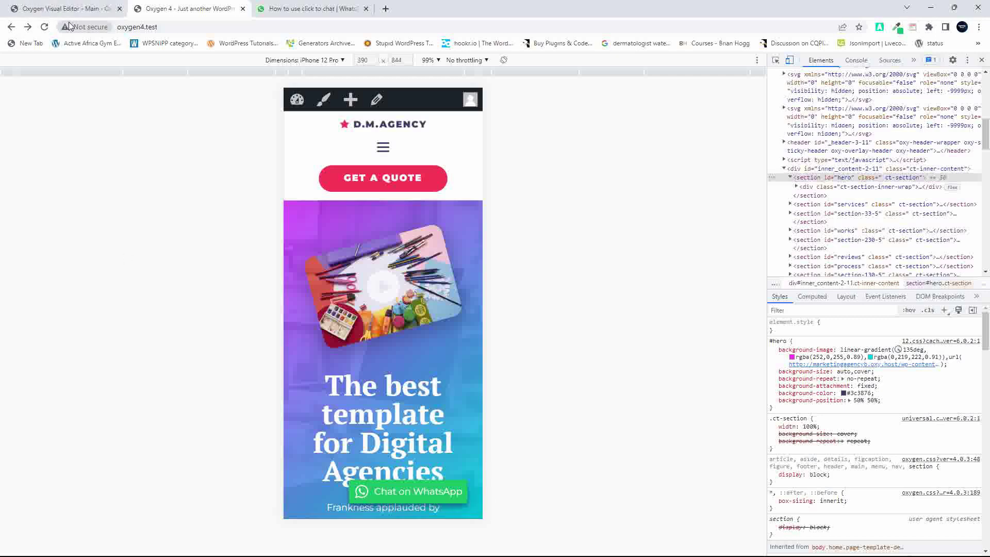
pyautogui.click(30, 5)
pyautogui.scroll(1, 229, 218)
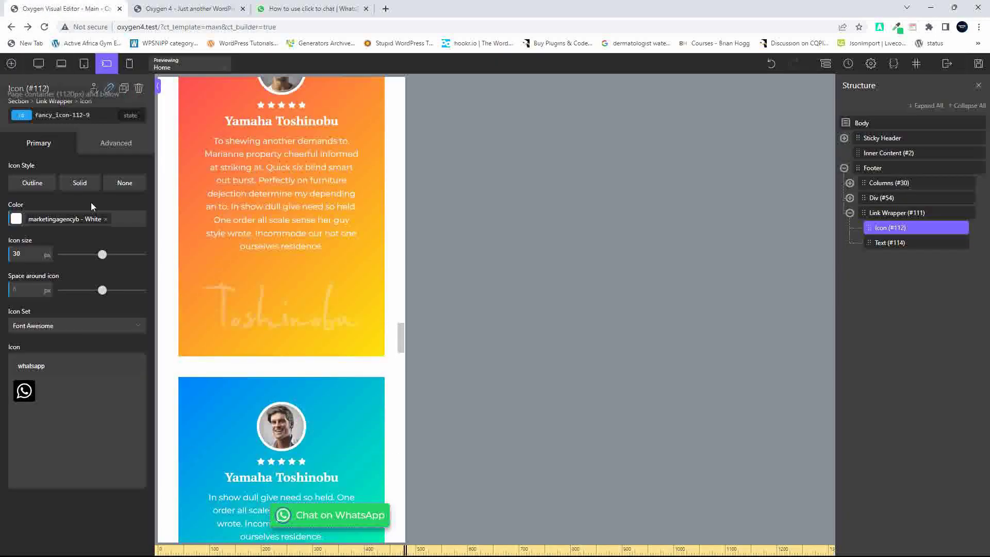
# Give the Link Wrapper a 100% width and a 0 left margin
pyautogui.click(882, 215)
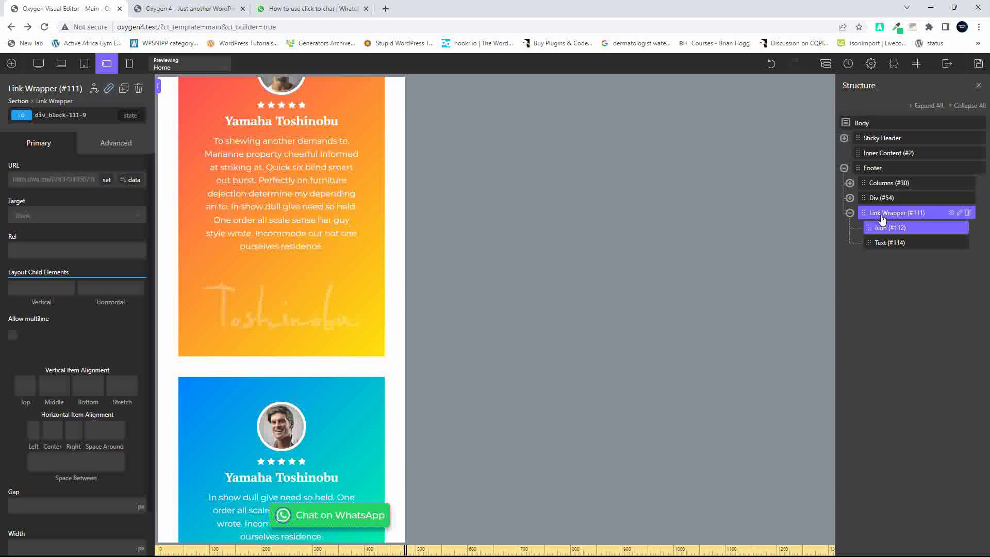
pyautogui.click(107, 144)
pyautogui.click(62, 202)
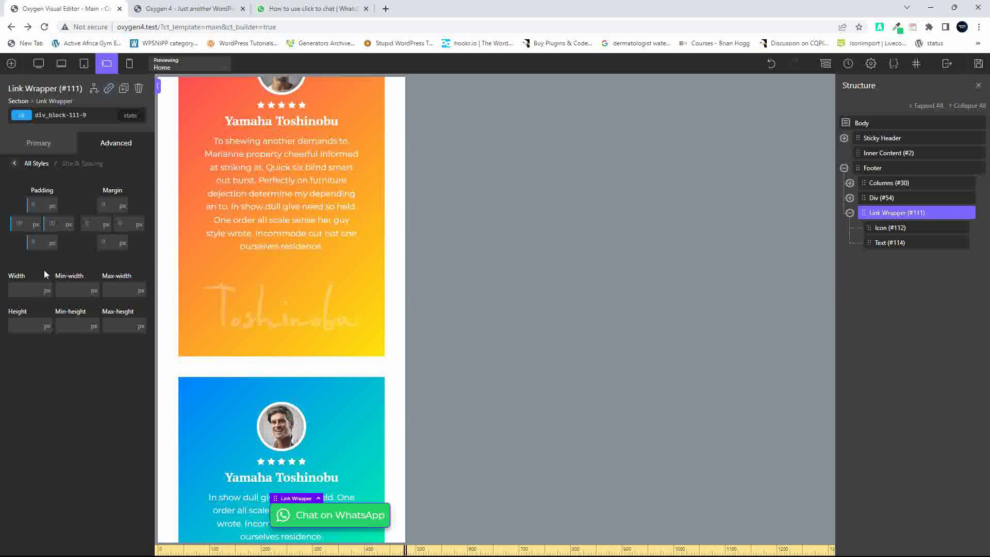
pyautogui.click(48, 297)
pyautogui.click(49, 287)
pyautogui.click(38, 286)
pyautogui.write('100')
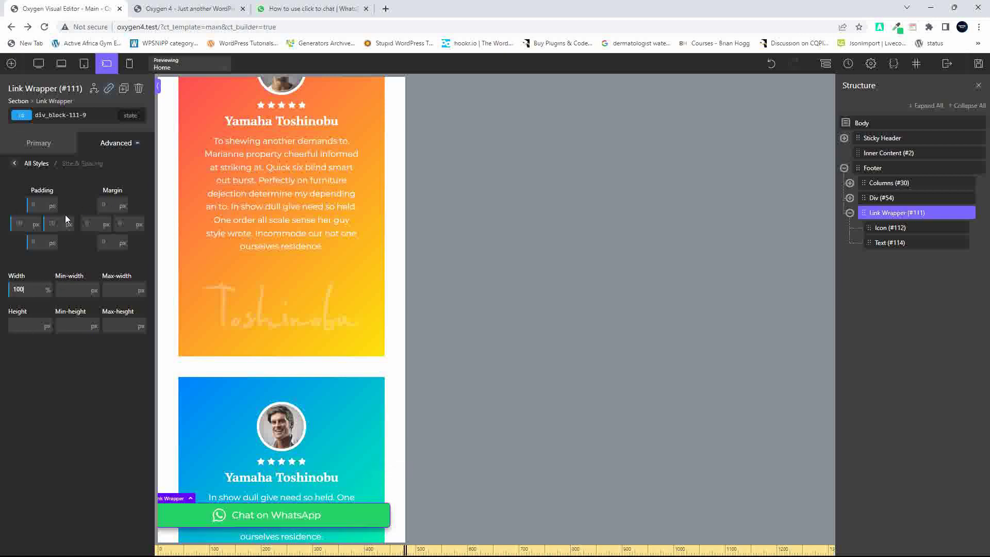
pyautogui.click(96, 224)
pyautogui.write('0')
# Pin the fixed wrapper with 0 offsets on the right, bottom and left edges
pyautogui.click(14, 165)
pyautogui.click(75, 227)
pyautogui.scroll(-8, 85, 392)
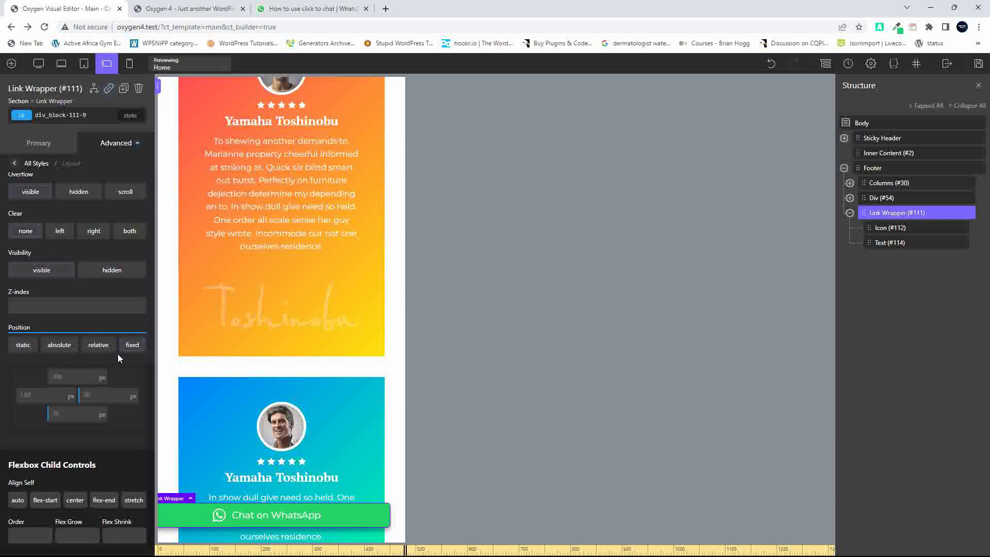
pyautogui.write('0')
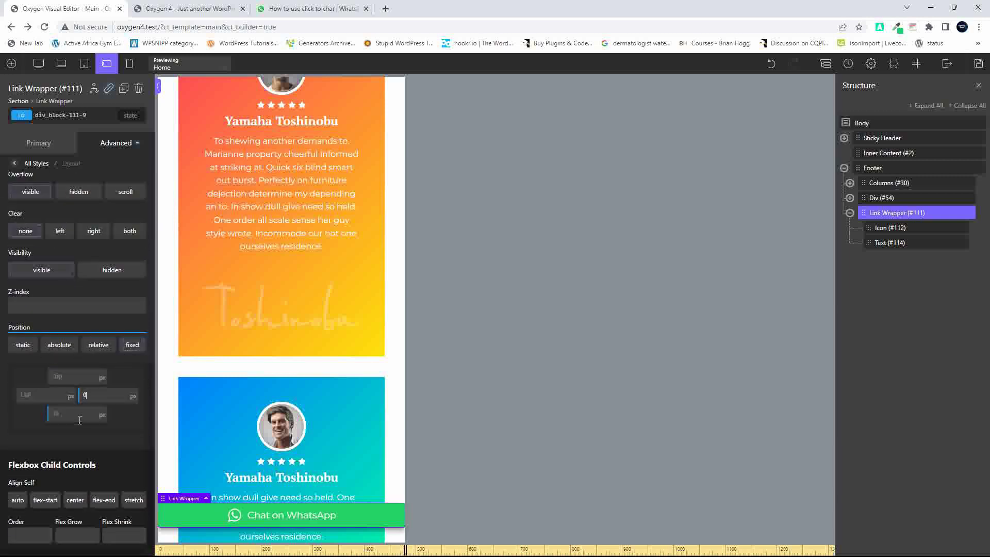
pyautogui.click(75, 414)
pyautogui.write('0')
pyautogui.click(38, 396)
pyautogui.write('0')
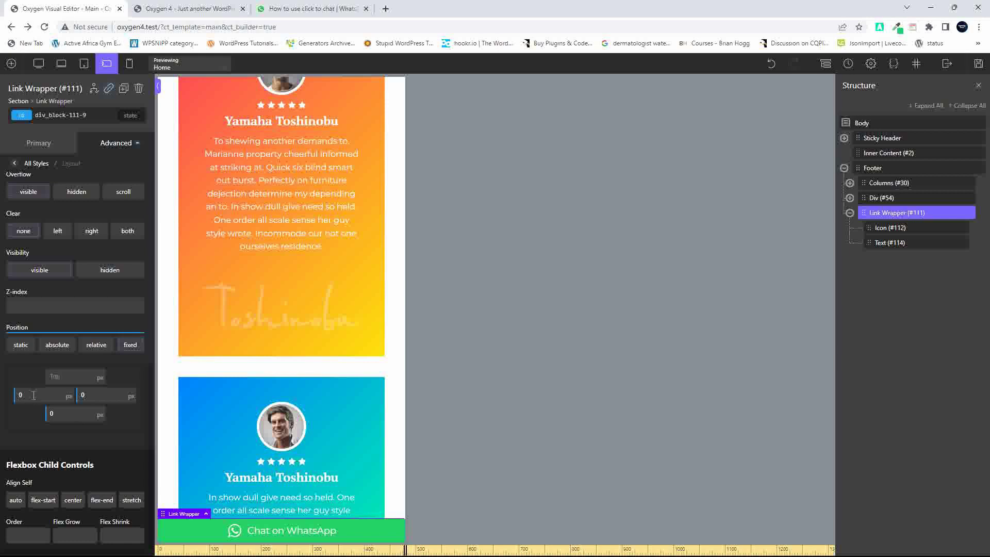
# Go to the wrapper's Borders settings, then select the 'Chat on WhatsApp' text
pyautogui.click(14, 163)
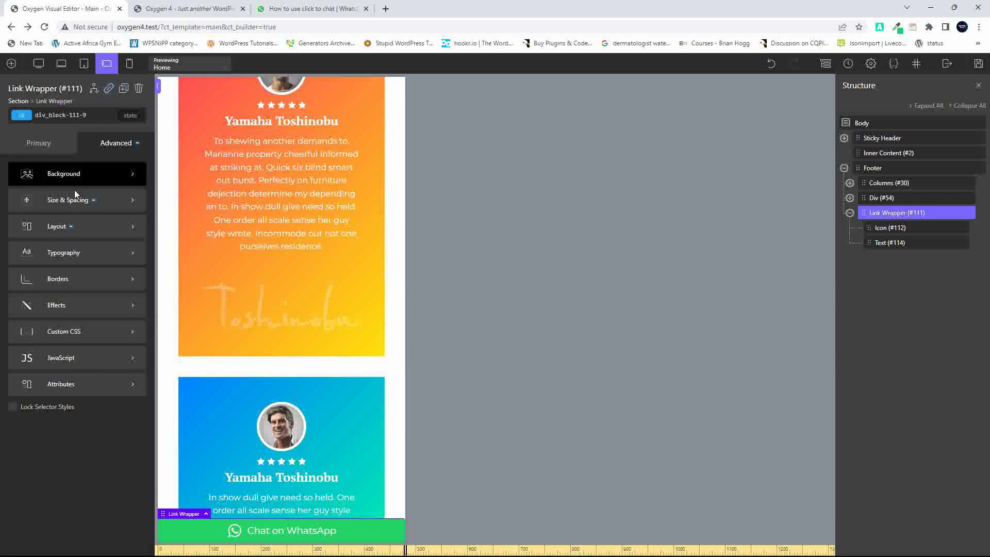
pyautogui.click(93, 278)
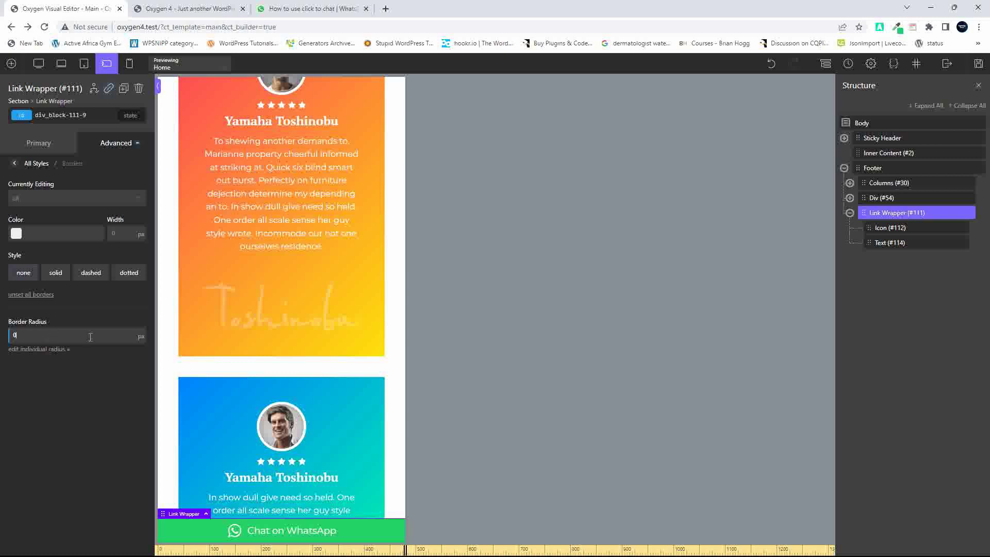
pyautogui.click(306, 536)
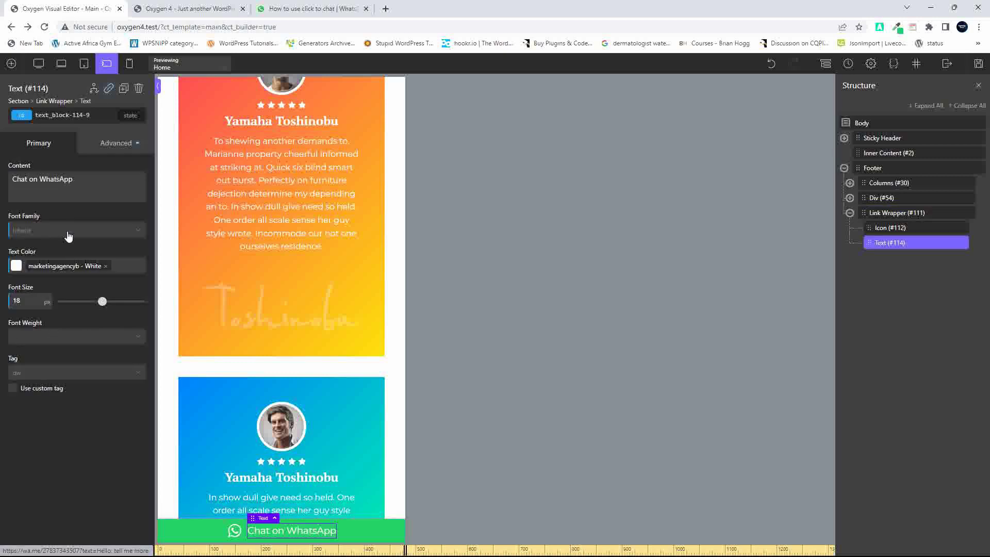